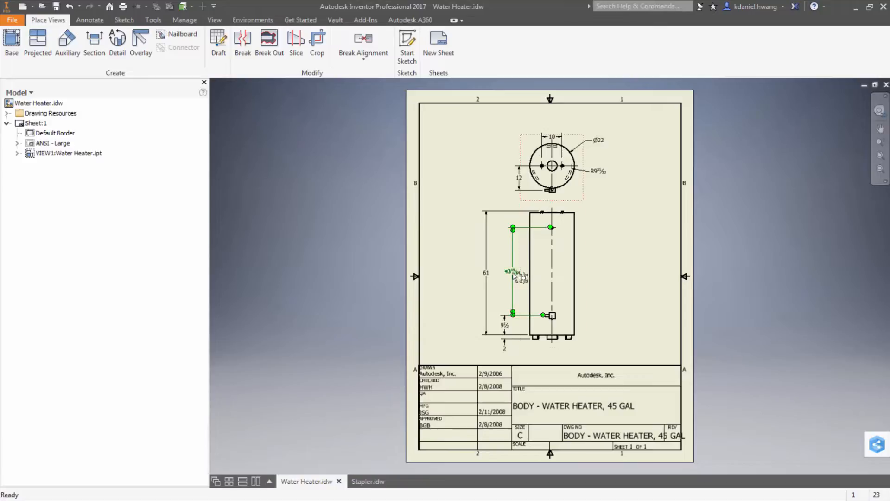
Step: Edit the selected dimension's style to use Decimal linear format with 2.12 precision
click(488, 274)
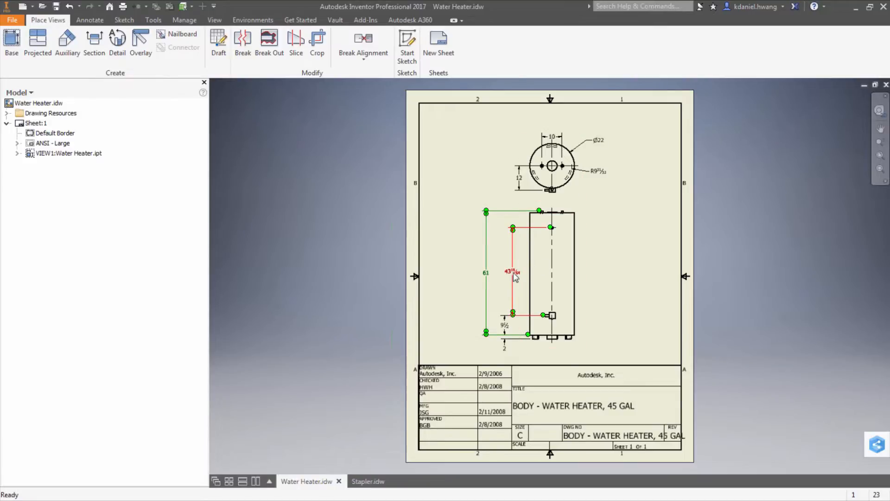
right_click(487, 277)
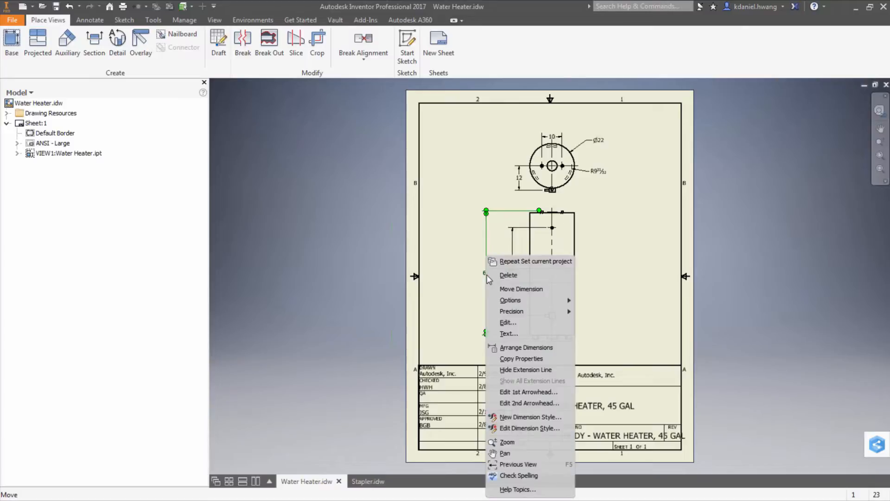
click(524, 428)
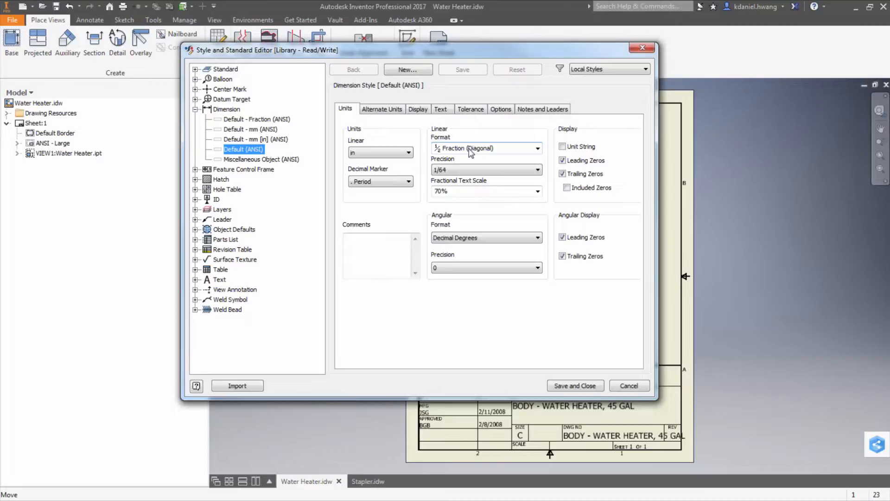
click(470, 151)
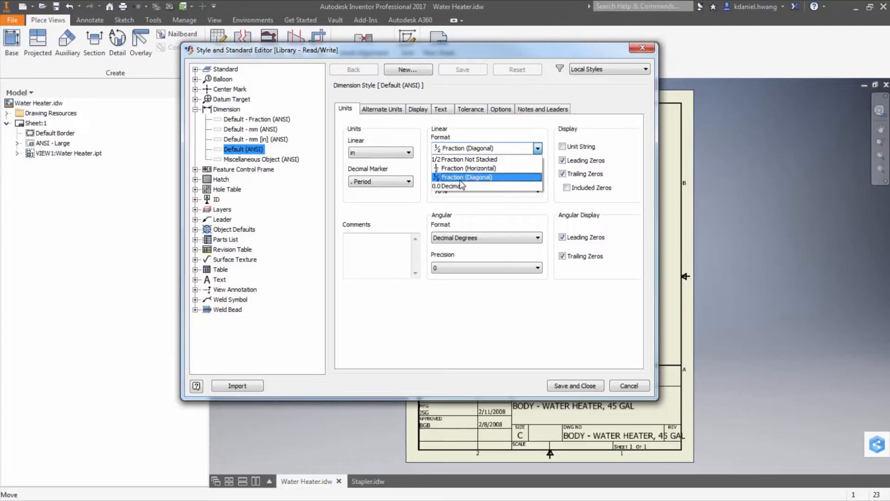
click(454, 187)
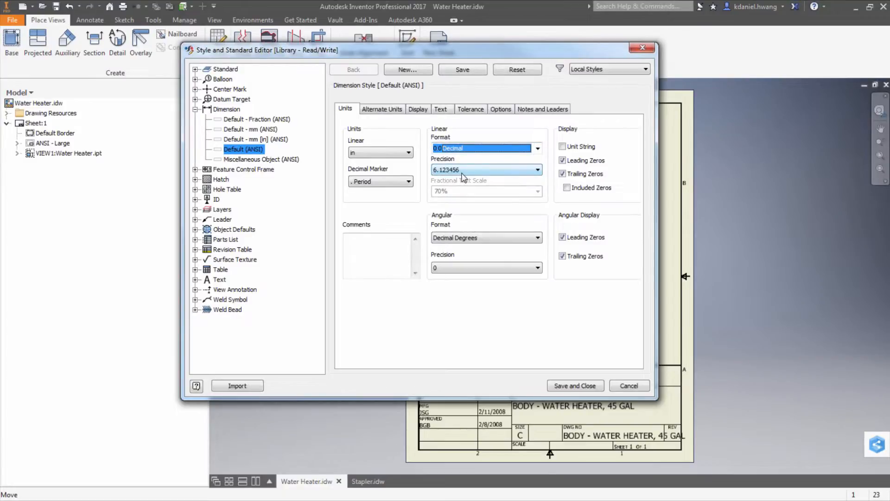
click(469, 174)
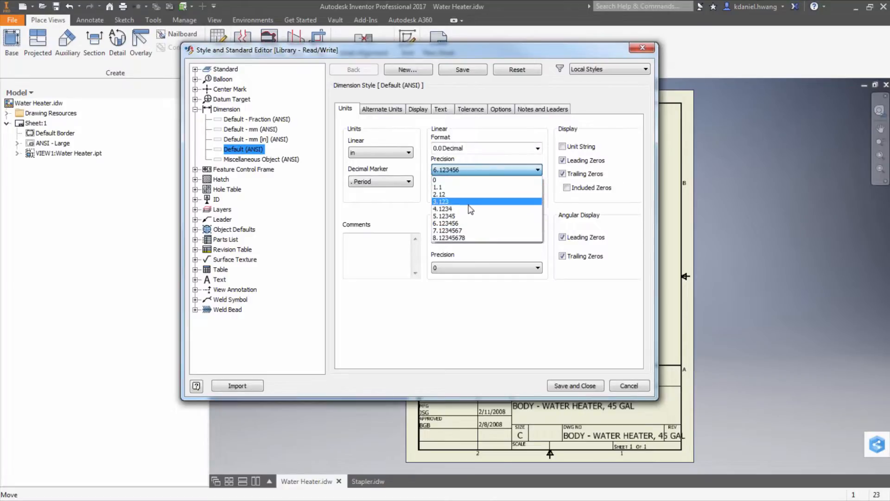
click(462, 194)
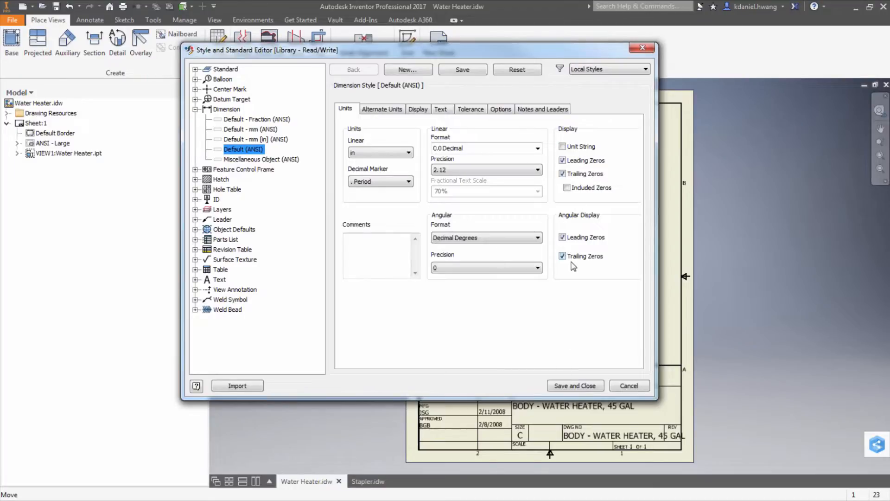
click(586, 388)
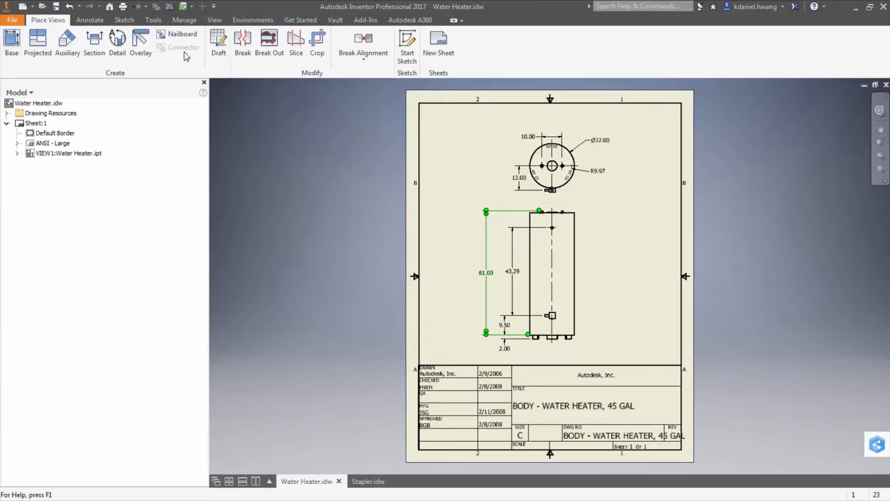
Step: Add a vertical dimension from the body's top center point down to its bottom, placed right of the view
click(91, 20)
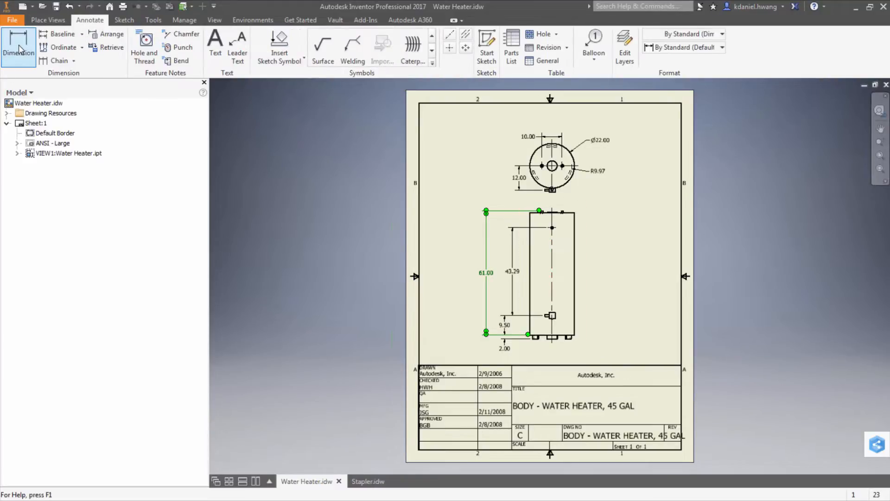
click(18, 46)
click(552, 228)
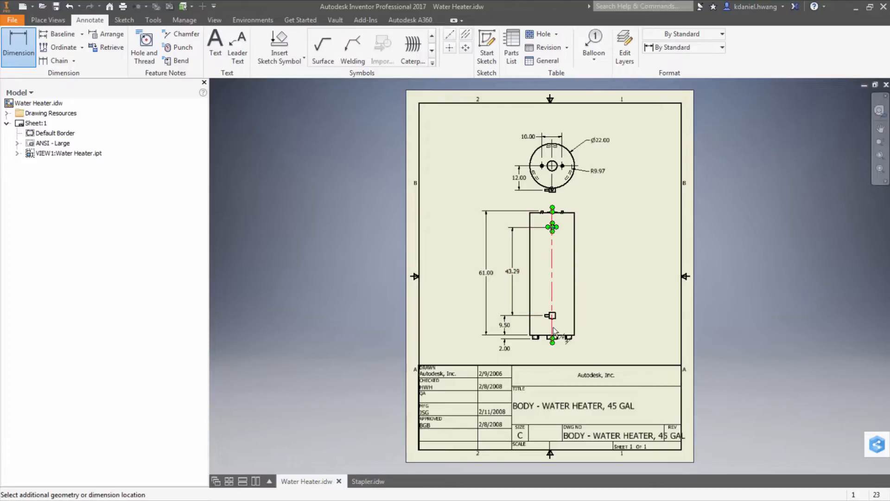
click(557, 338)
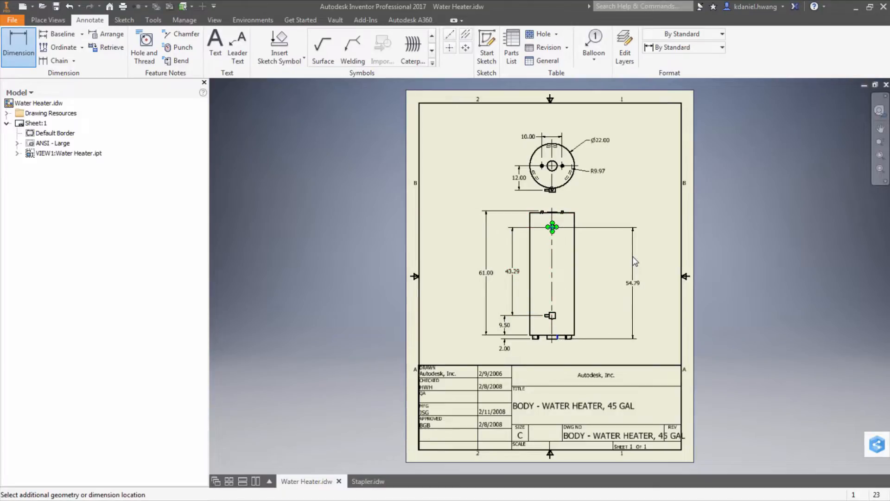
click(633, 256)
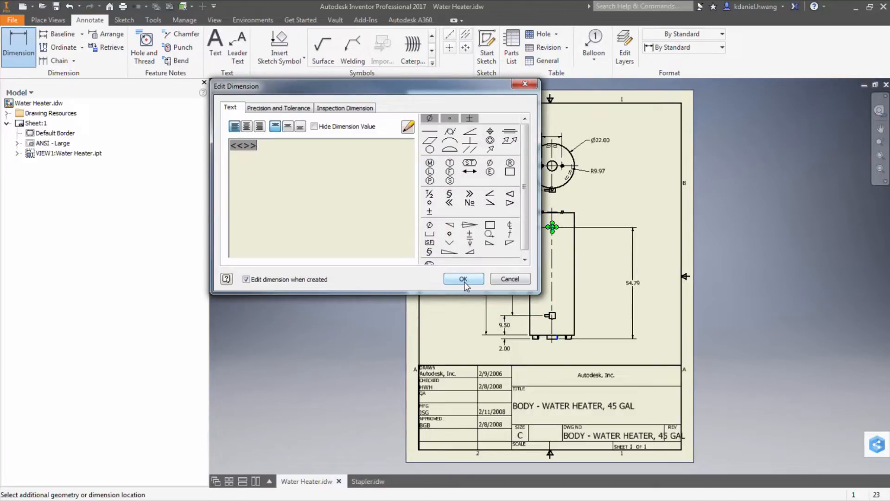
click(466, 282)
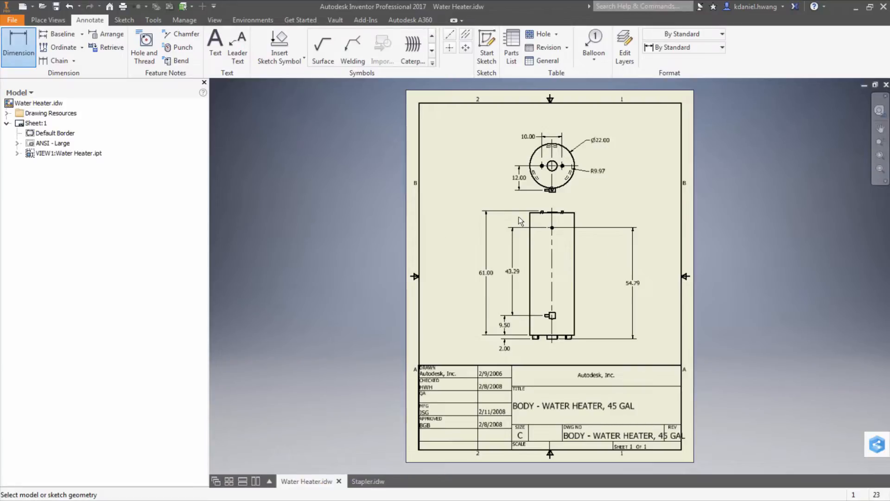
Step: In the Stapler drawing, change the balloon style's shape to Rectangular
click(371, 481)
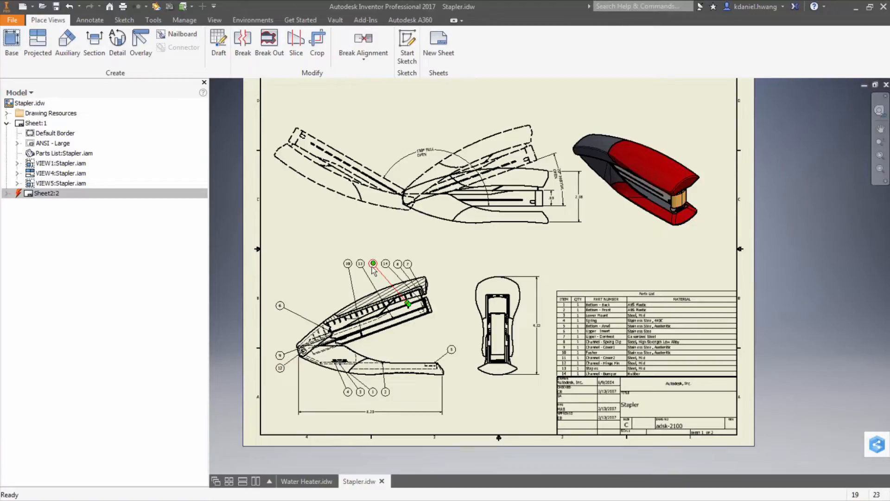
right_click(374, 270)
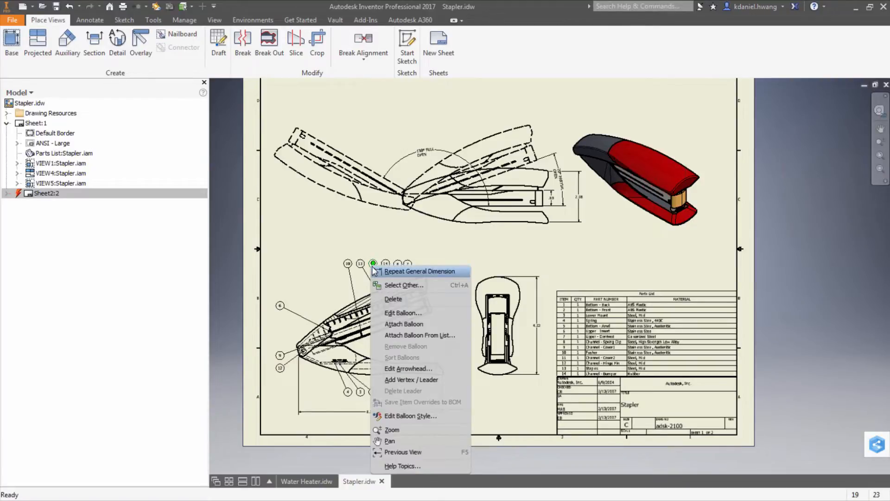
click(411, 415)
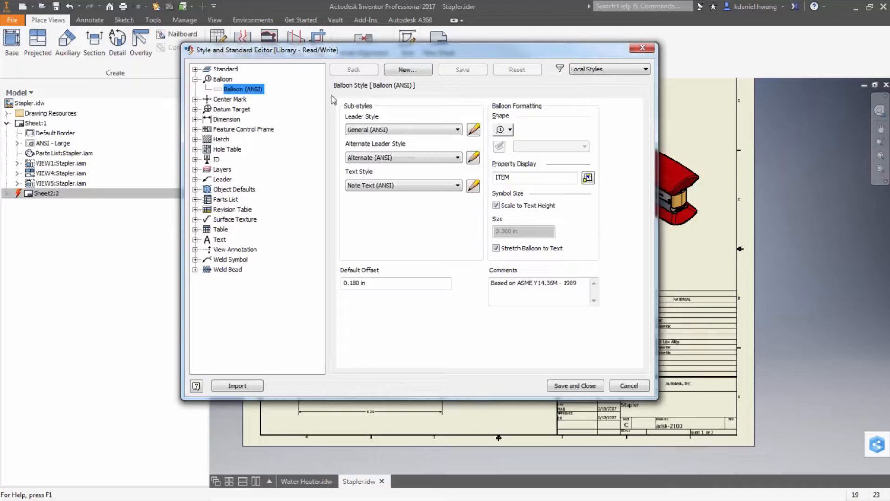
click(510, 130)
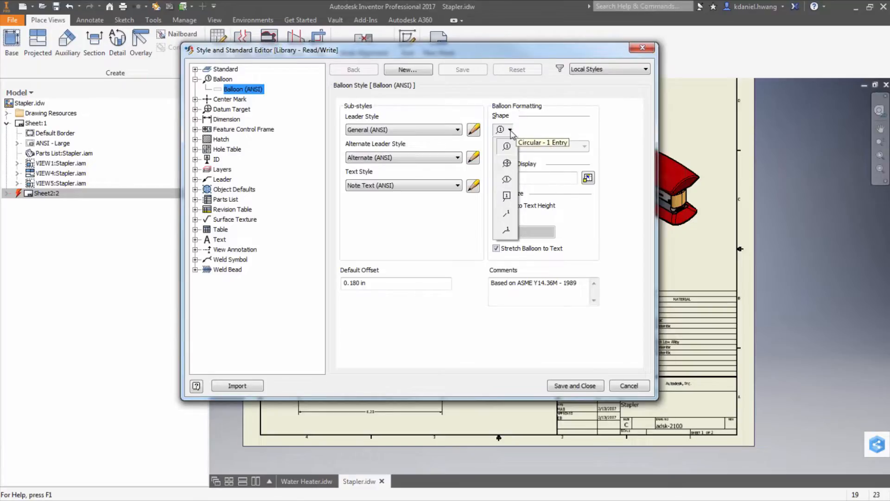
click(508, 196)
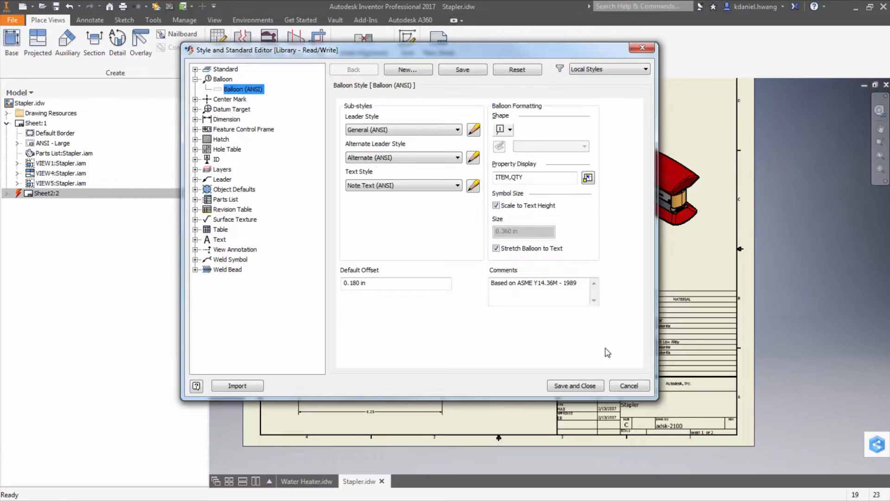
click(586, 385)
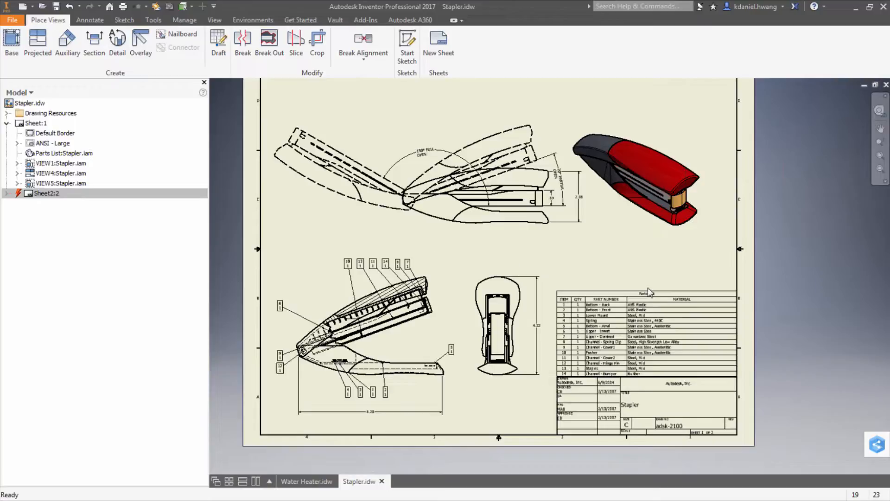
Step: Open the parts list style's column chooser and move QTY down to become the last column
click(604, 317)
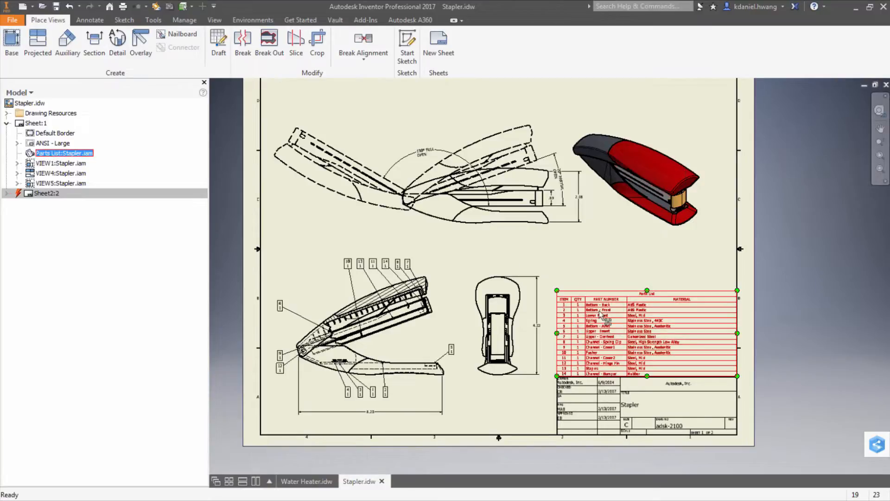
click(639, 251)
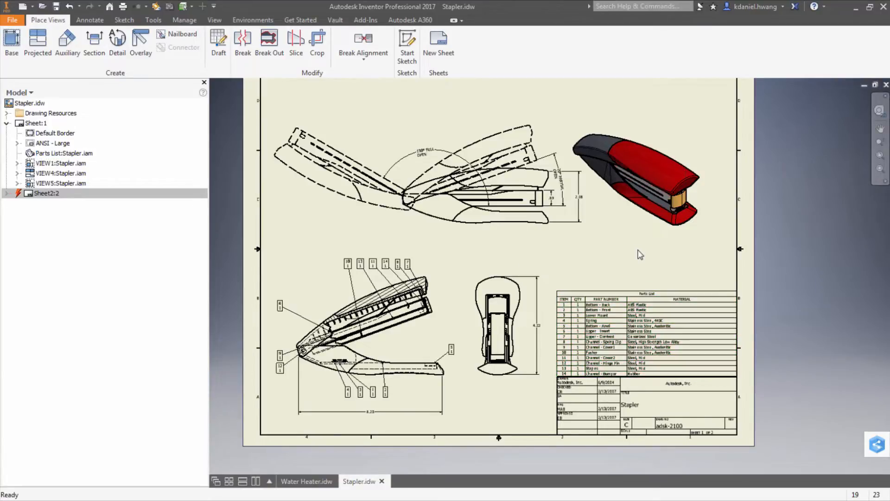
click(589, 317)
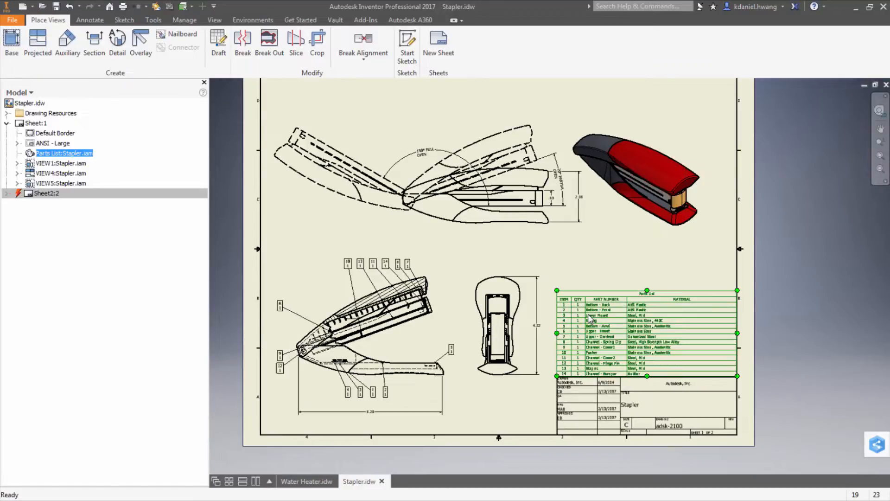
right_click(590, 317)
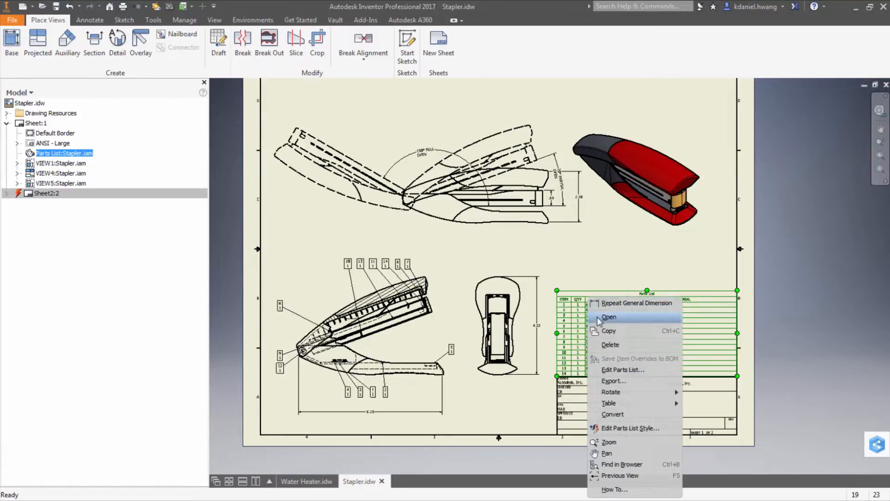
click(633, 429)
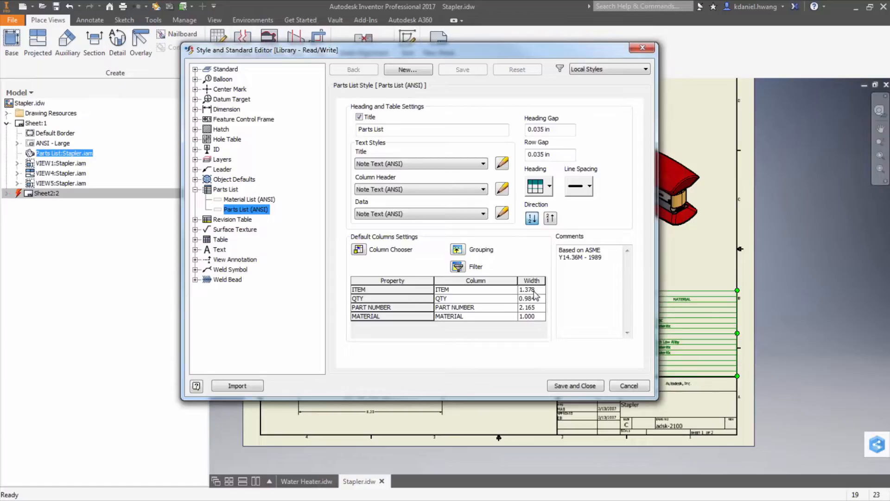
click(365, 250)
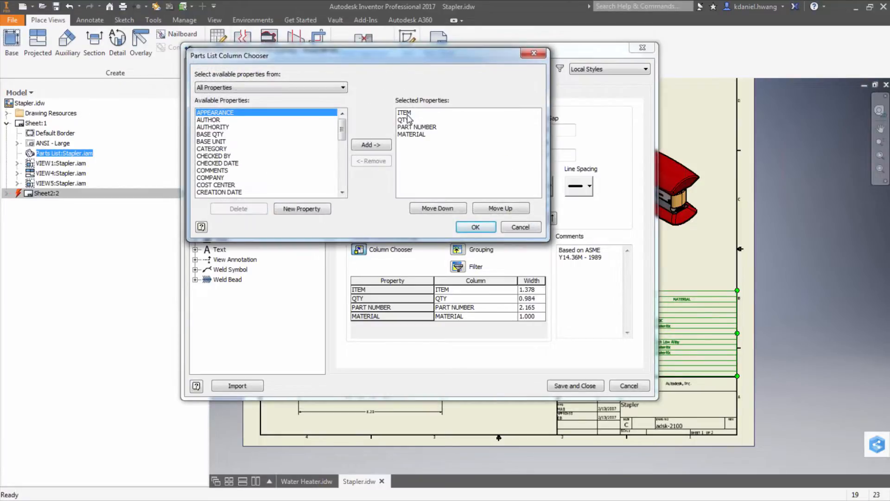
click(218, 127)
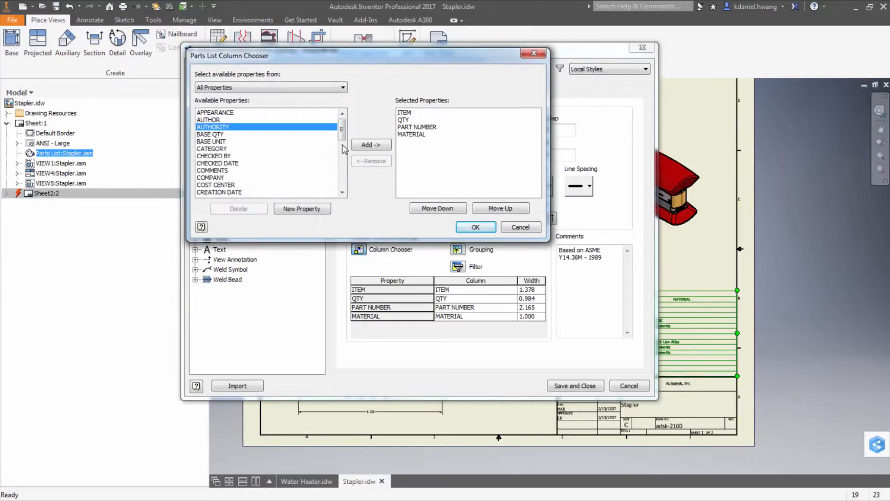
click(404, 113)
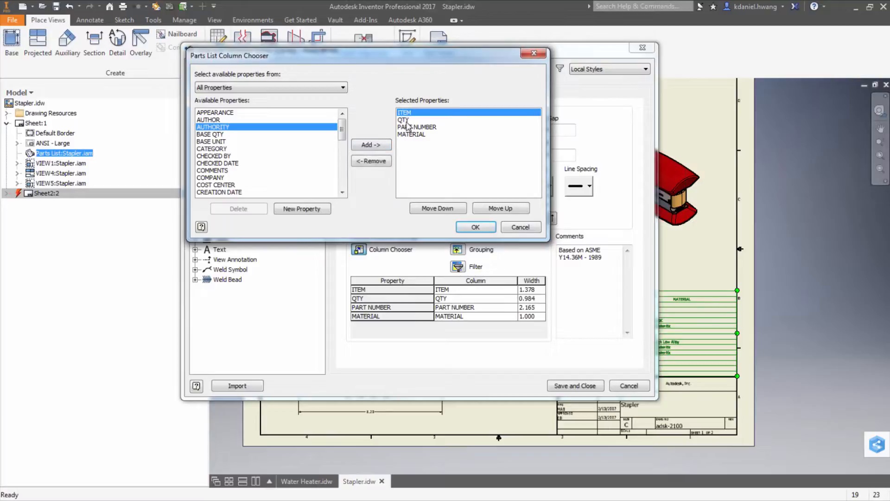
click(406, 120)
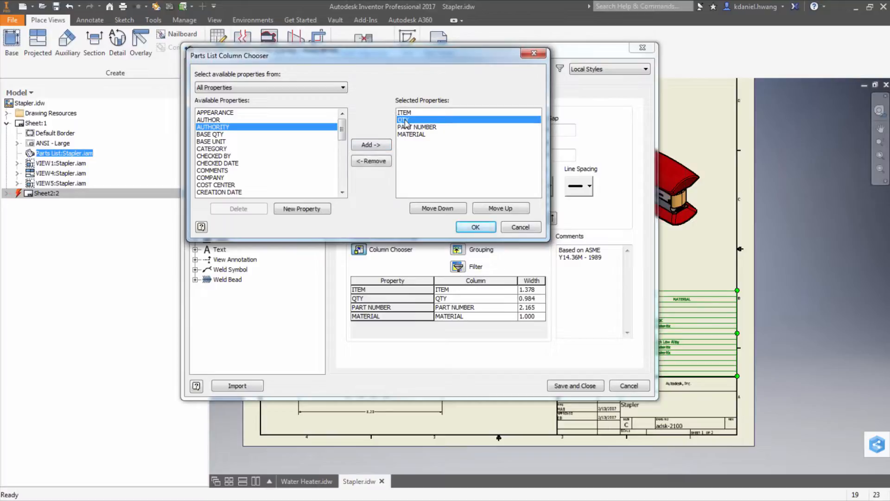
click(438, 209)
click(437, 209)
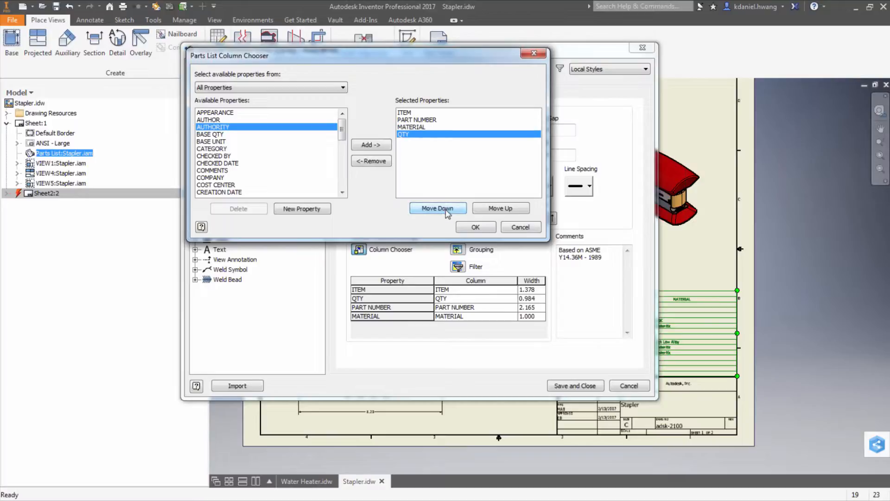
click(475, 227)
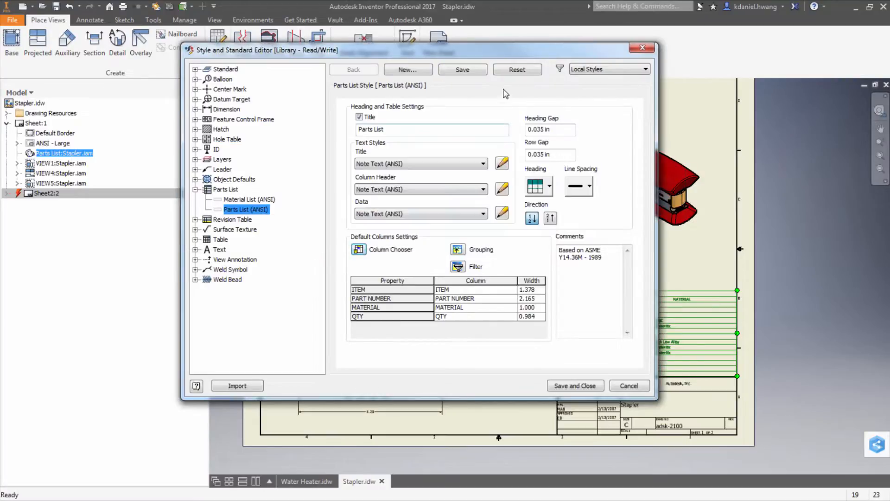
Step: Set the ITEM and PART NUMBER column widths to 1.000
double_click(530, 290)
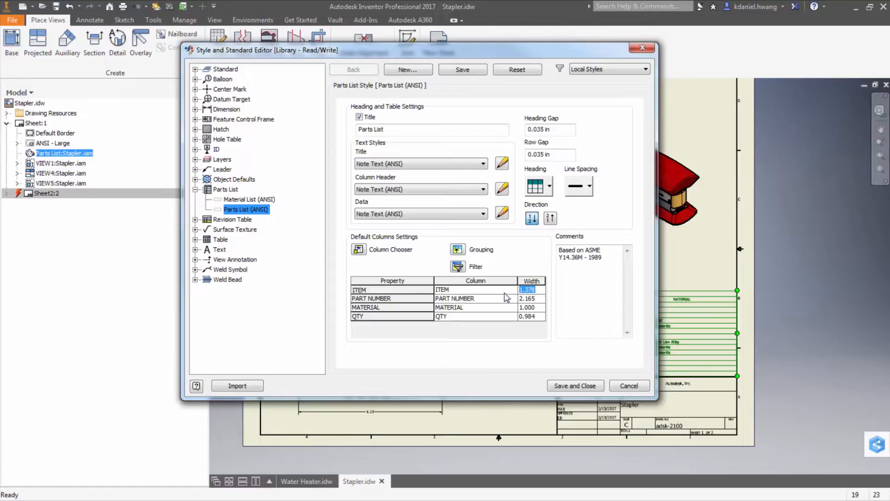
text(1.000)
key(Return)
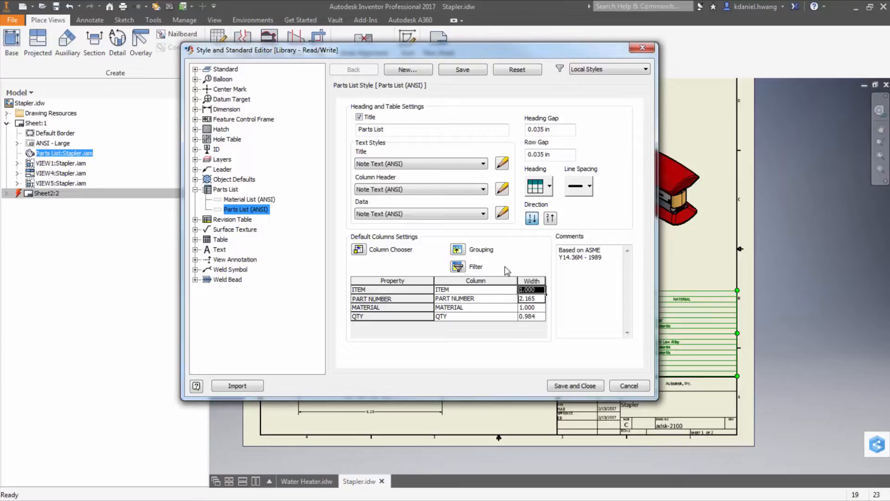
click(538, 299)
click(538, 298)
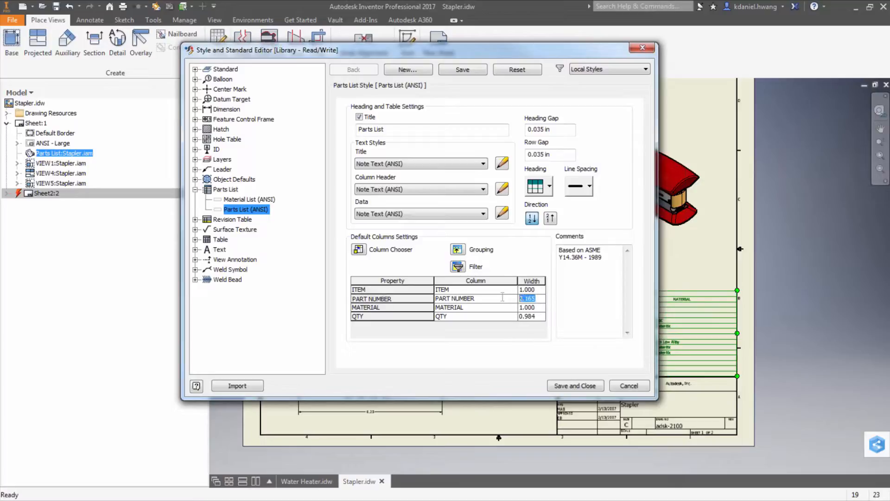
text(1)
click(534, 309)
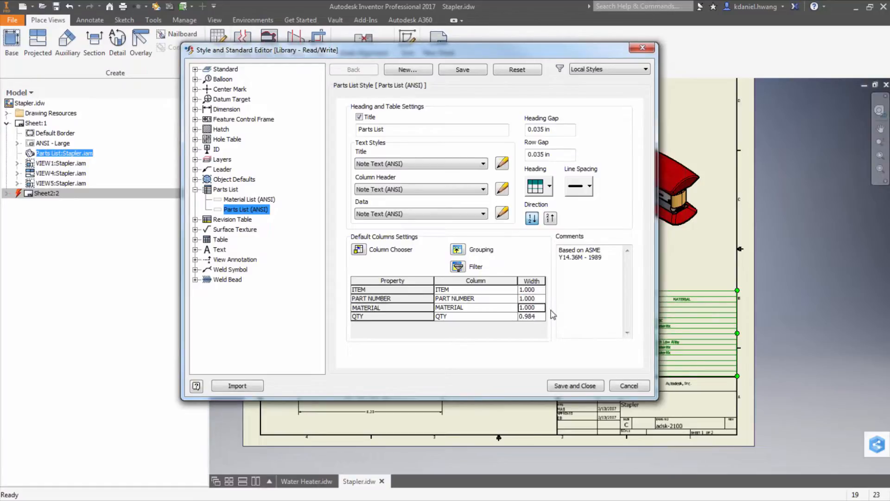
Step: Set the MATERIAL column width to 5
click(534, 308)
drag(512, 308, 490, 314)
text(5)
click(540, 316)
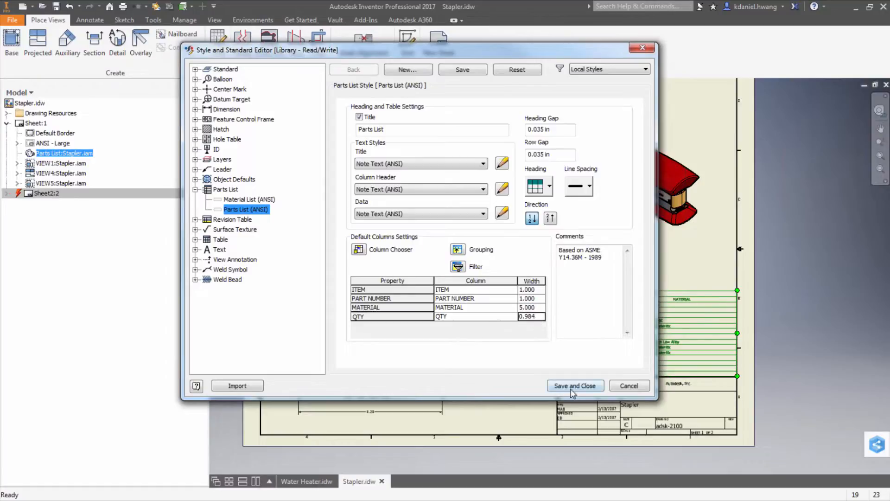
Step: Save and close the parts list style changes, then reopen the parts list style editor from the drawing's parts list
click(573, 394)
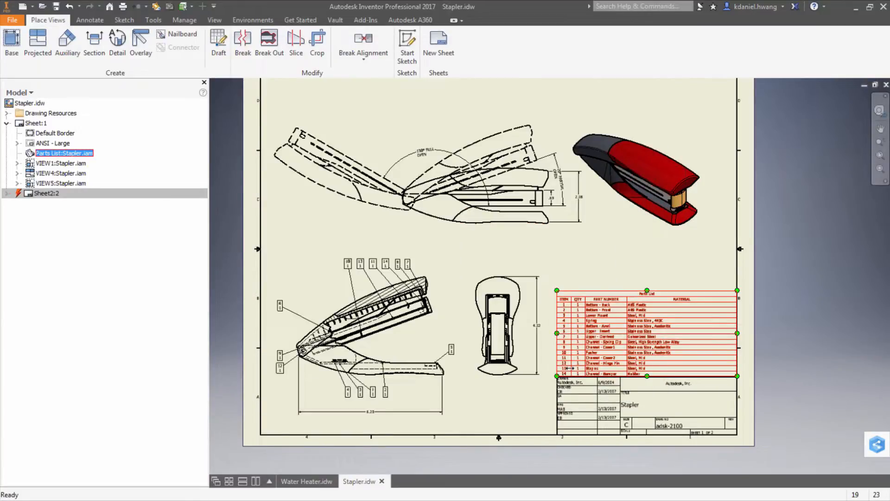
right_click(610, 317)
click(635, 428)
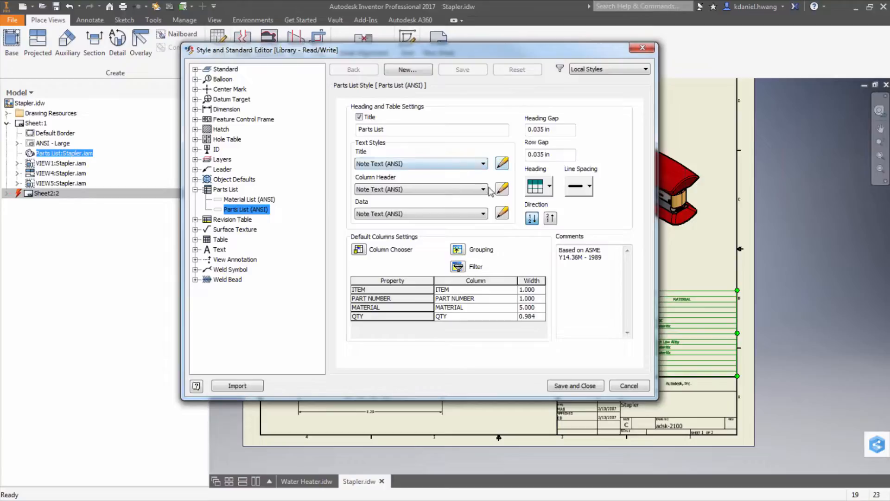
Step: Add the DESCRIPTION property as a parts list column and move it up to sit just before QTY
click(362, 253)
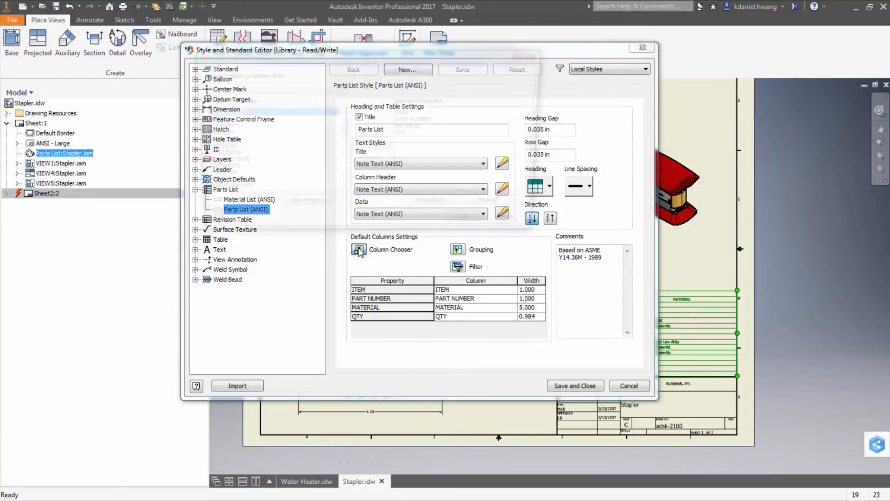
scroll(224, 142, down, 1)
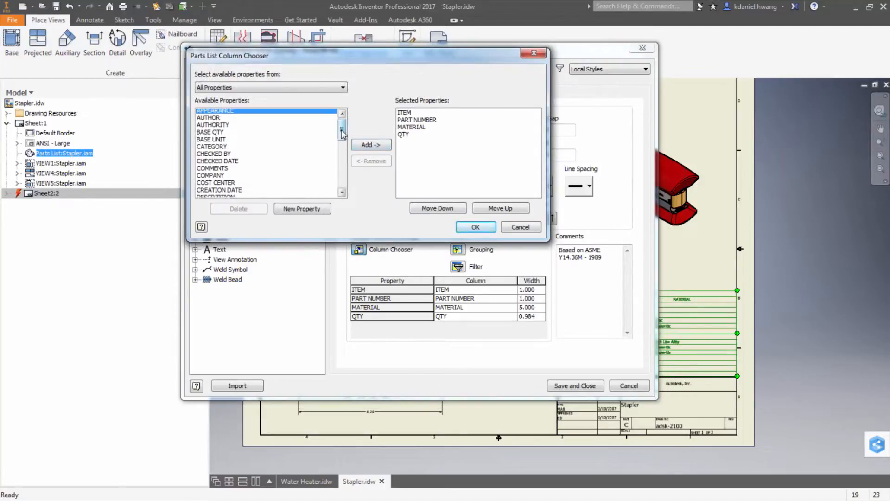
click(223, 141)
scroll(225, 144, down, 3)
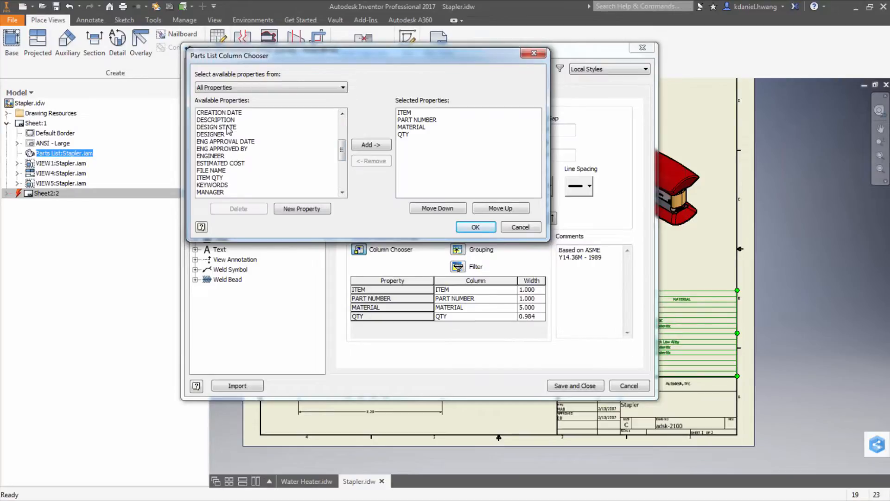
scroll(228, 153, up, 2)
click(228, 155)
click(371, 145)
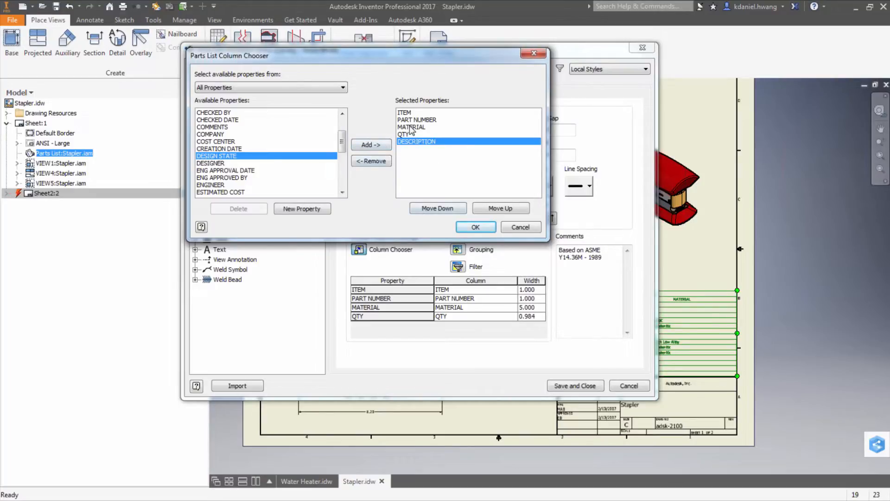
click(494, 210)
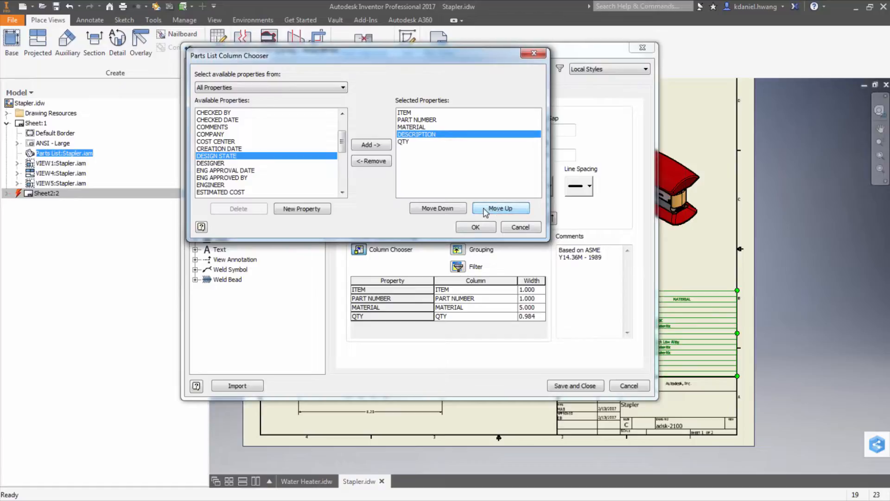
click(475, 228)
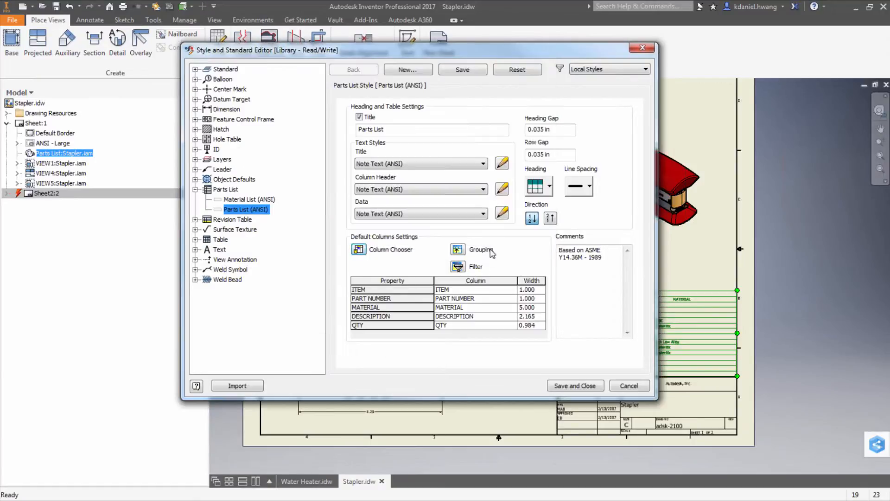
Step: Set the DESCRIPTION column width to 4 and save and close the style editor
click(533, 316)
drag(543, 317, 517, 317)
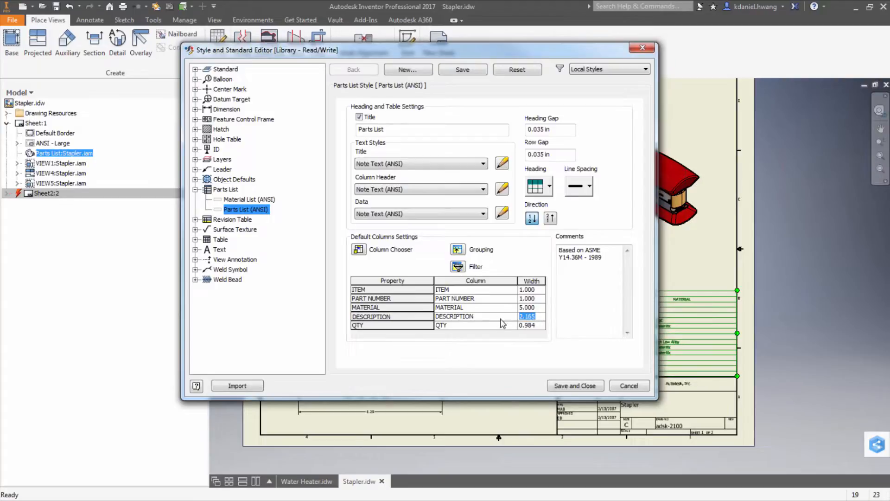
text(4)
click(585, 388)
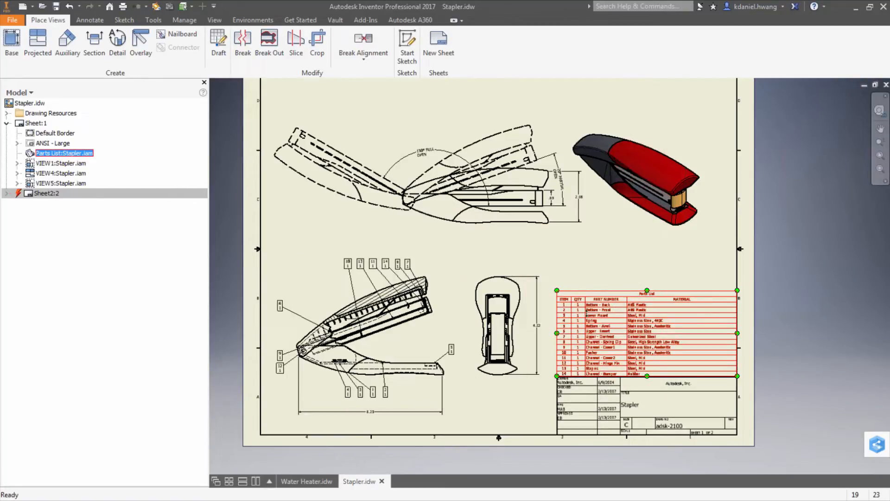
Step: Apply the By Standard (Parts List (ANSI)) style to the selected parts list
click(92, 20)
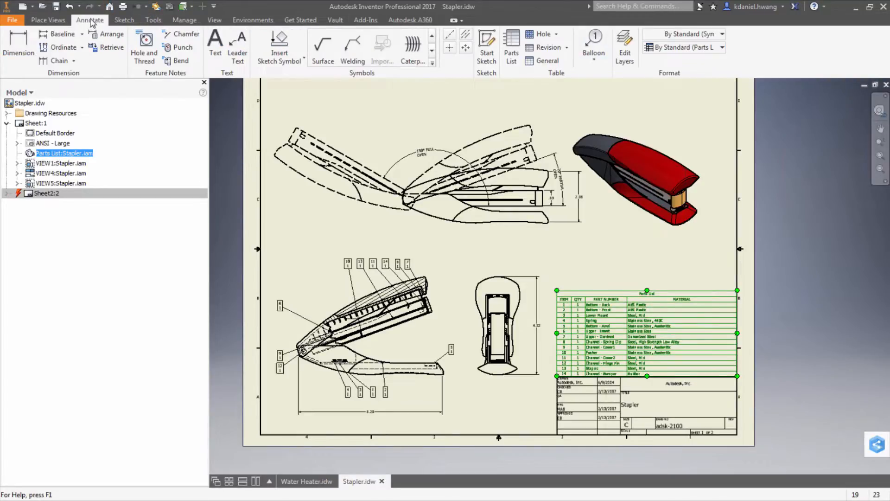
click(694, 50)
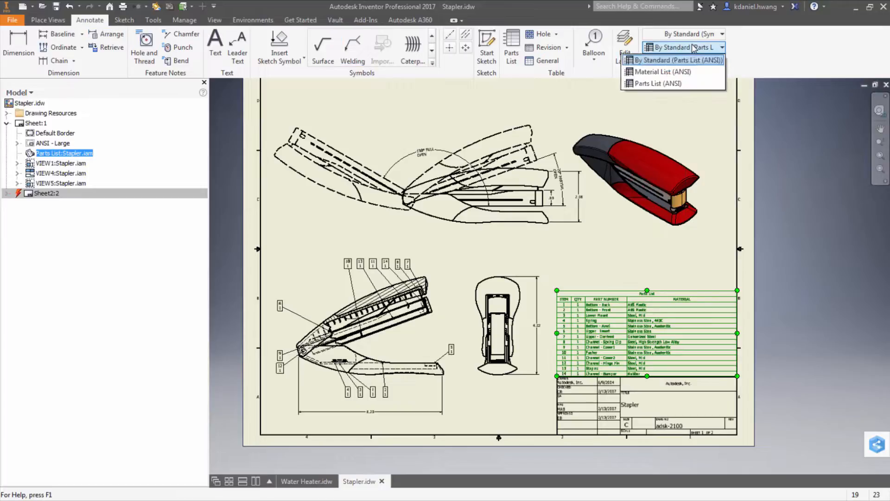
click(673, 61)
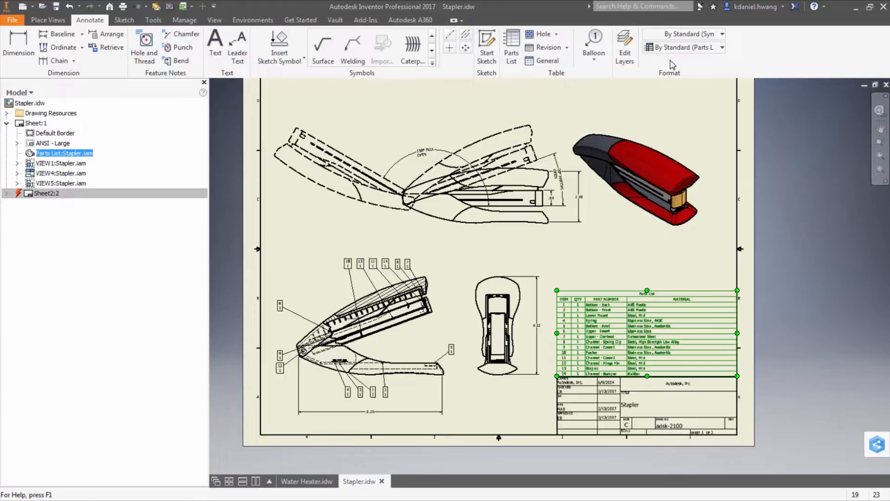
click(696, 49)
click(699, 51)
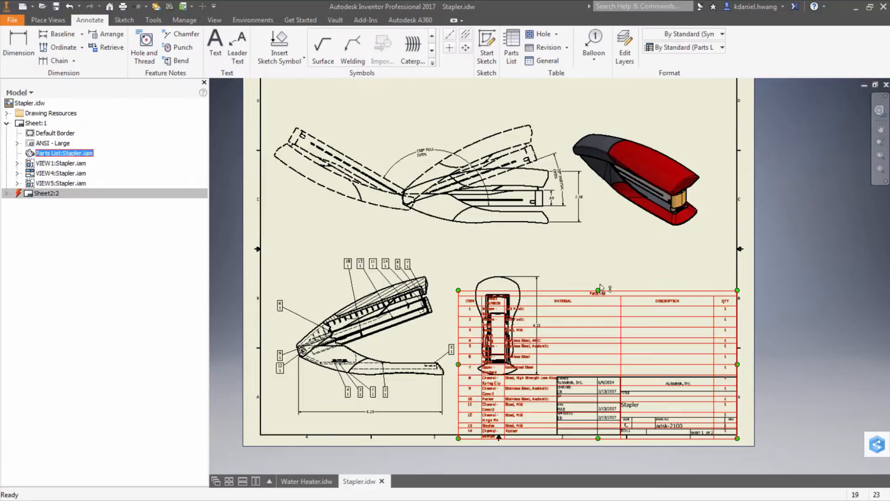
Step: Move the parts list up to the sheet's upper right and narrow its overall width
drag(598, 291, 604, 204)
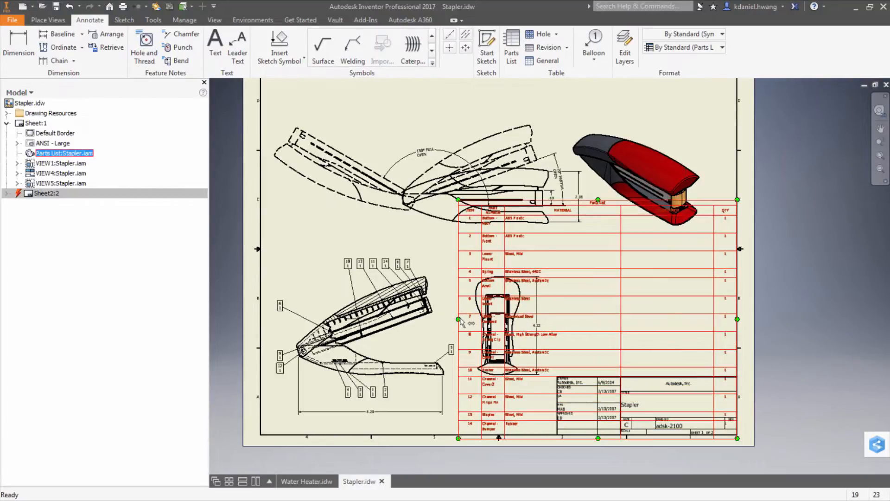
drag(458, 319, 474, 312)
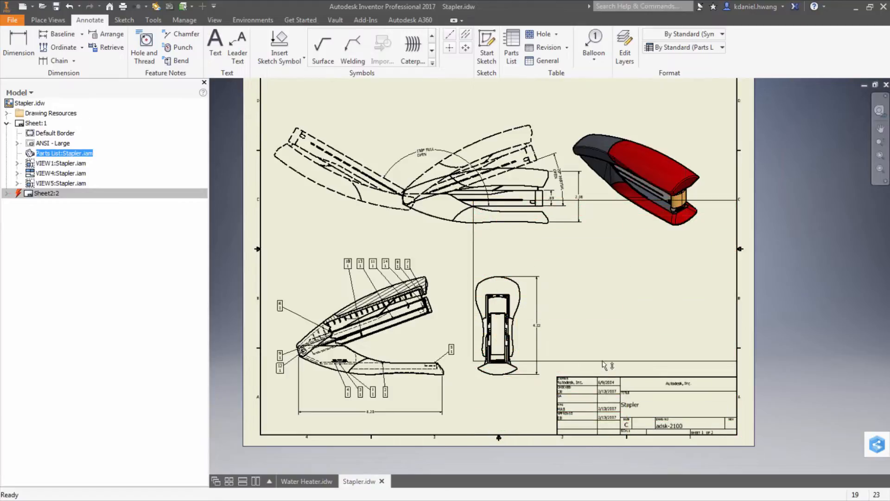
drag(601, 378, 601, 375)
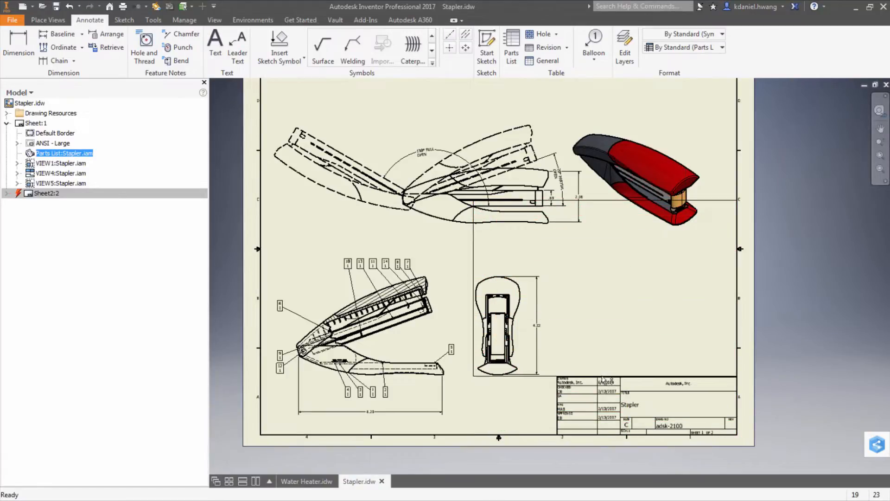
drag(628, 294, 657, 294)
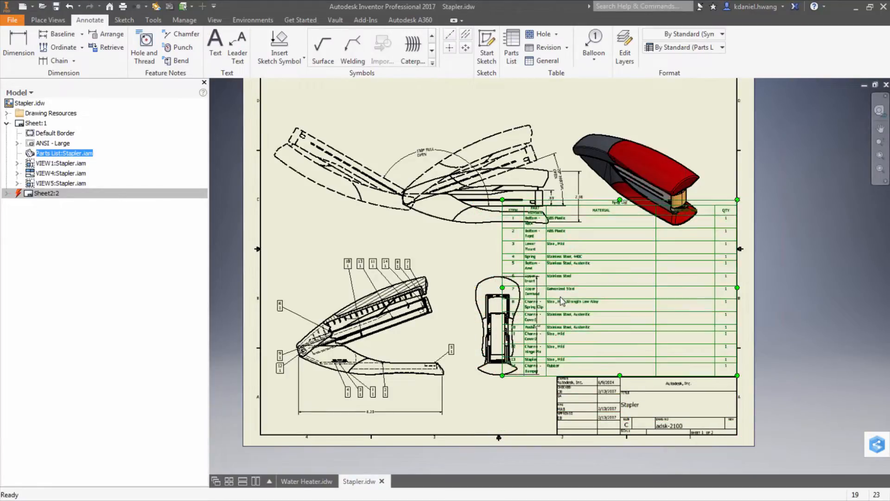
drag(546, 290, 551, 290)
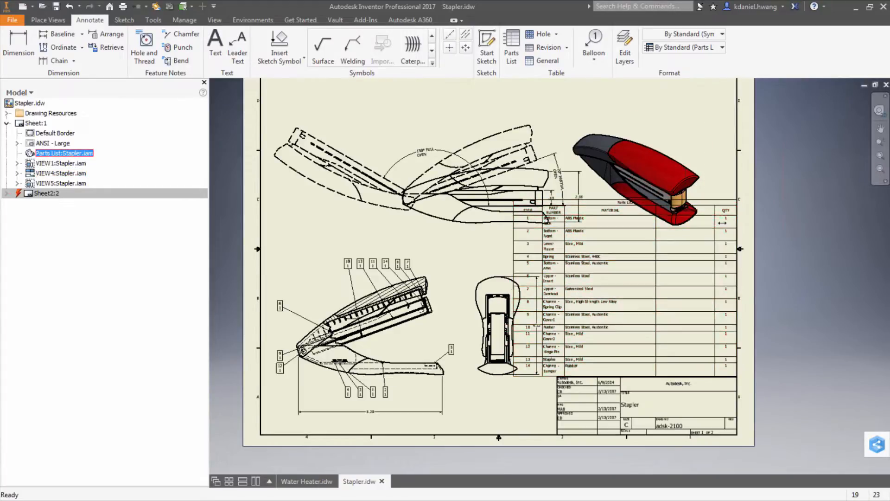
Step: Adjust the DESCRIPTION and QTY column widths and shorten the parts list's height
drag(715, 227, 727, 227)
drag(668, 227, 700, 226)
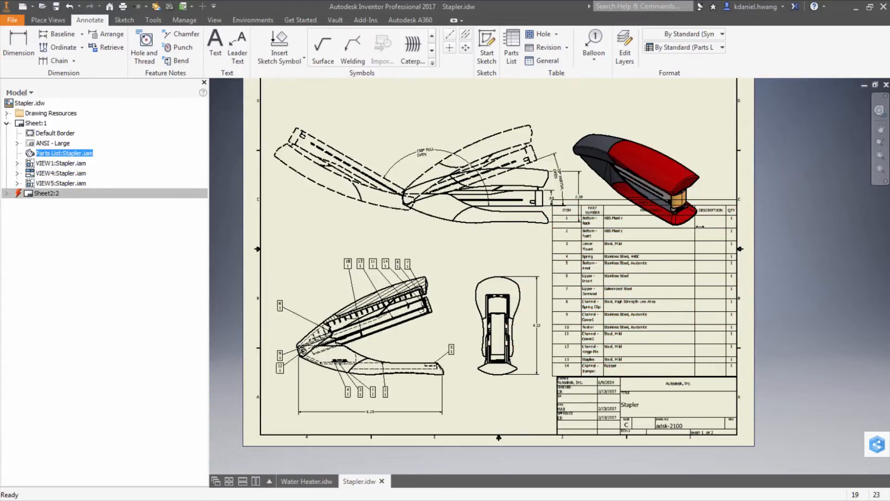
click(650, 385)
drag(653, 369, 651, 346)
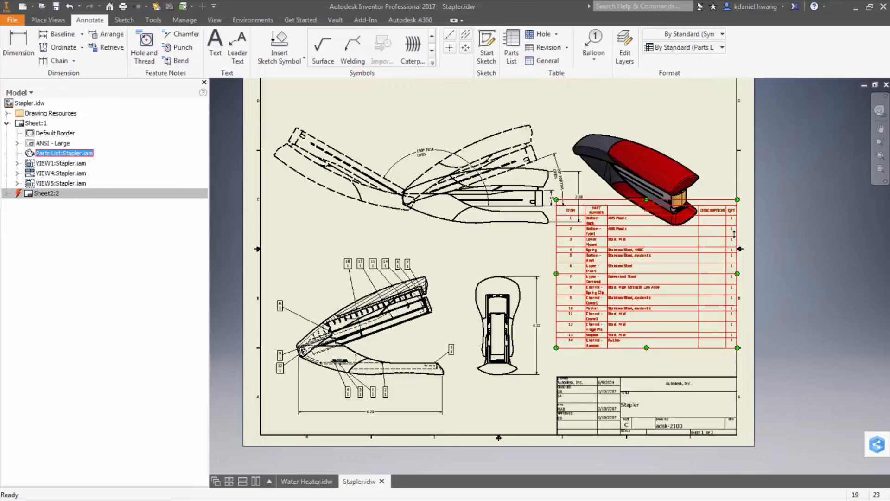
click(314, 482)
click(365, 482)
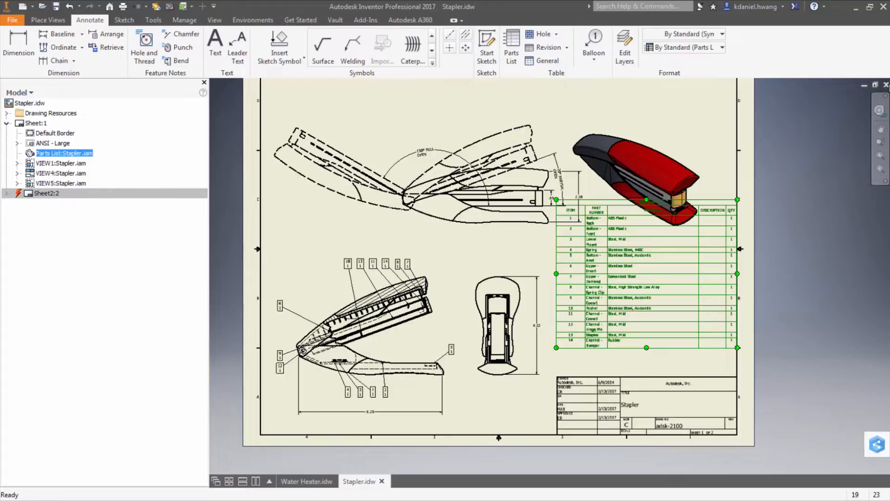
key(Escape)
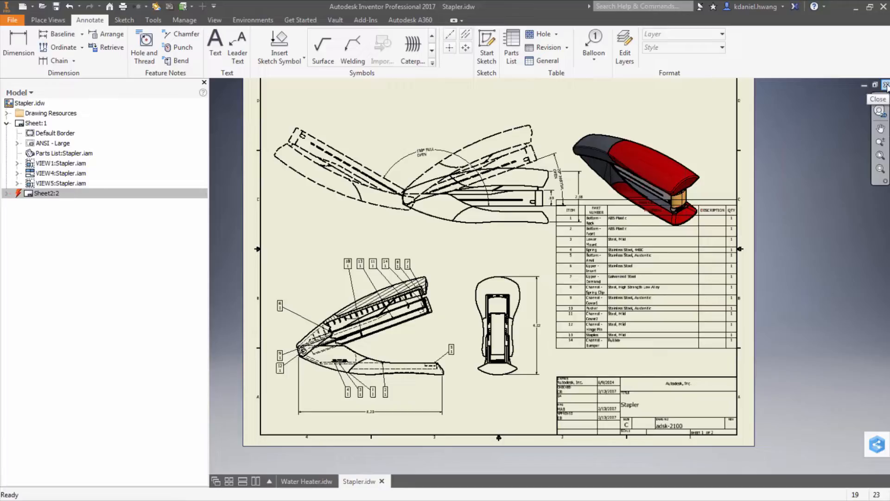
Step: Close the Stapler and Water Heater drawings without saving changes
click(886, 86)
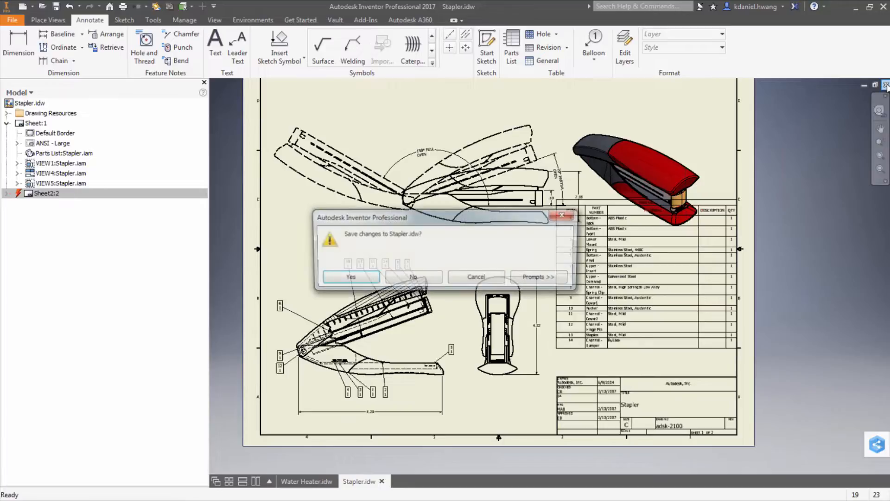
click(411, 278)
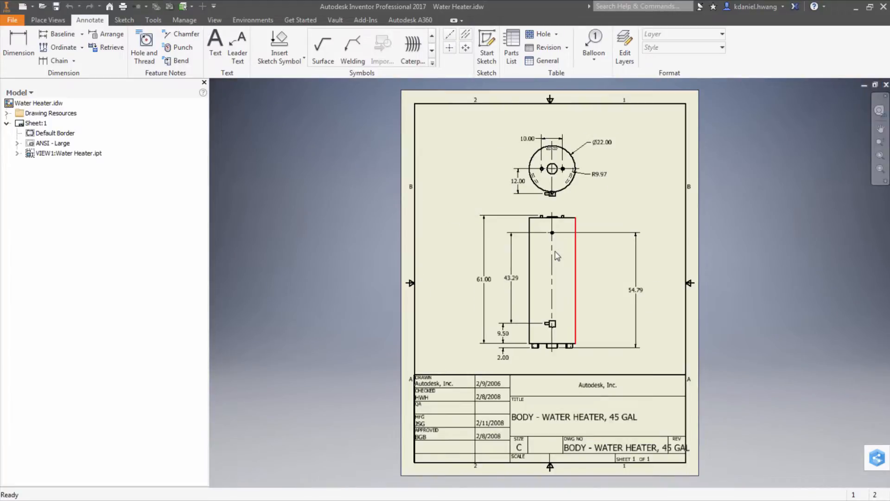
click(887, 85)
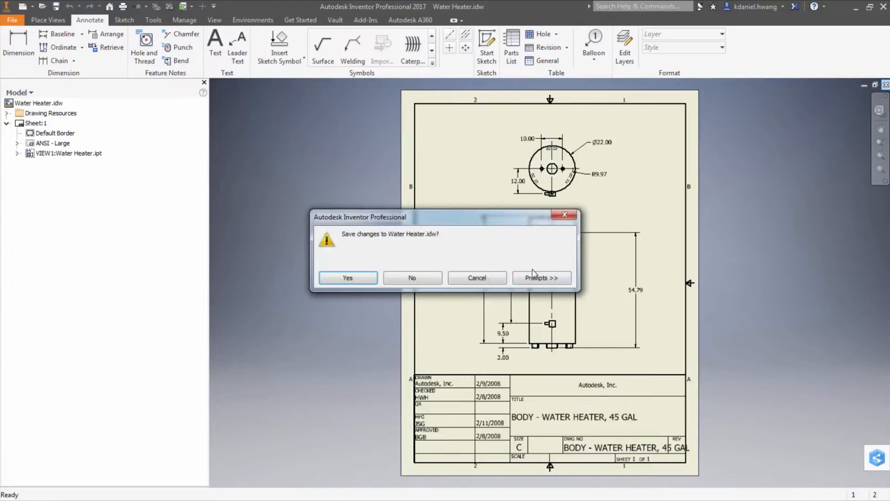
click(430, 279)
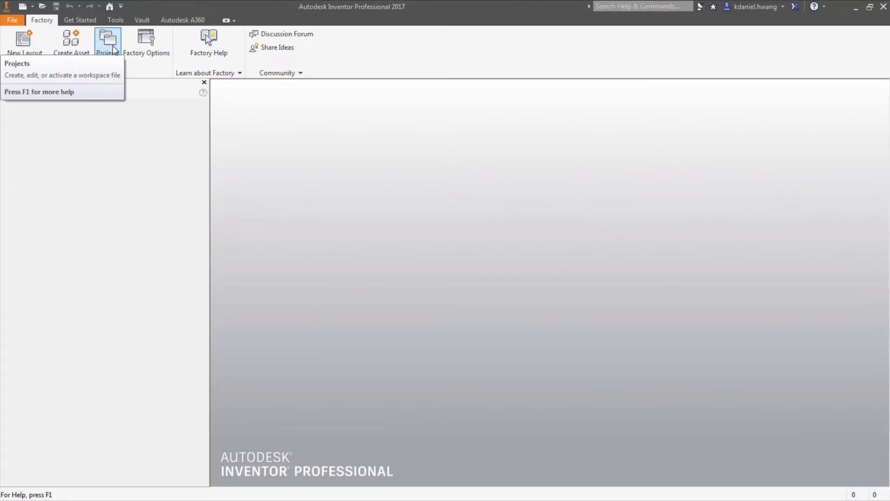
Step: Set the AVA project's Use Style Library option to Read-Write and close the Projects dialog
click(114, 49)
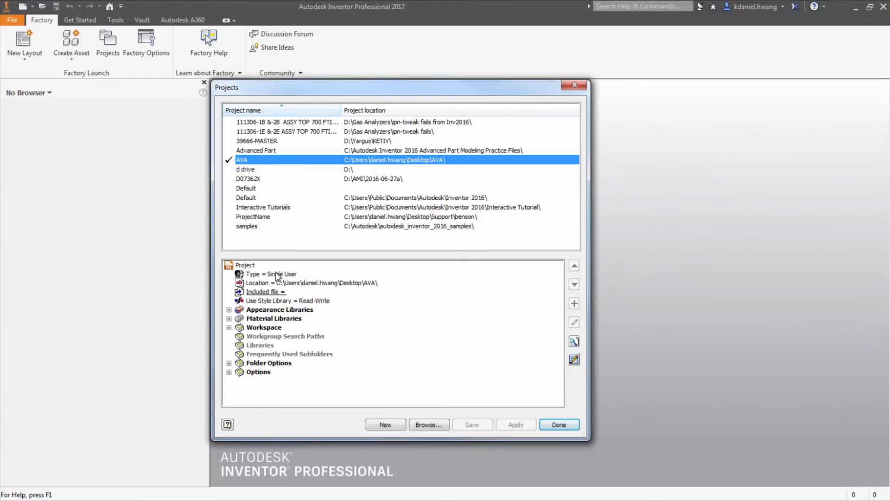
click(294, 300)
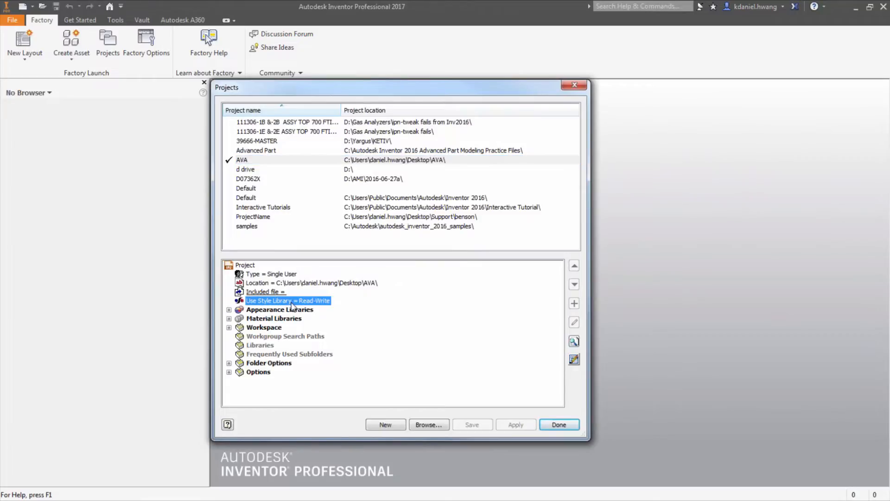
click(291, 301)
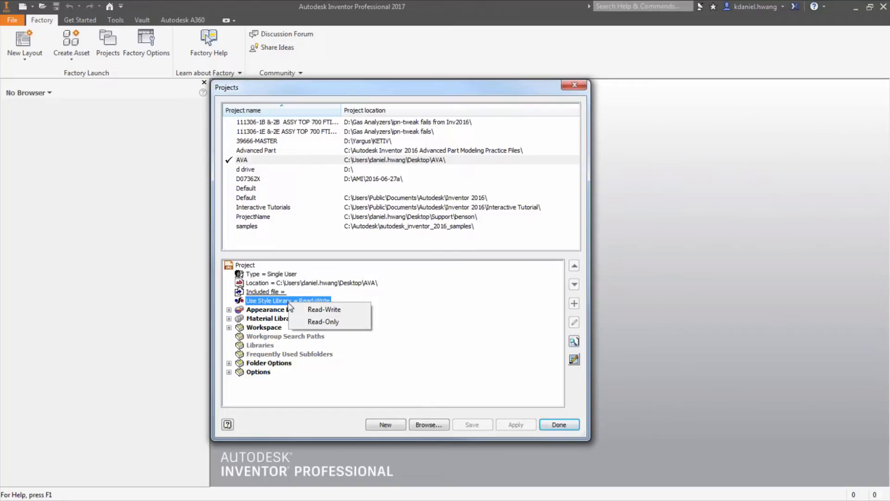
click(334, 311)
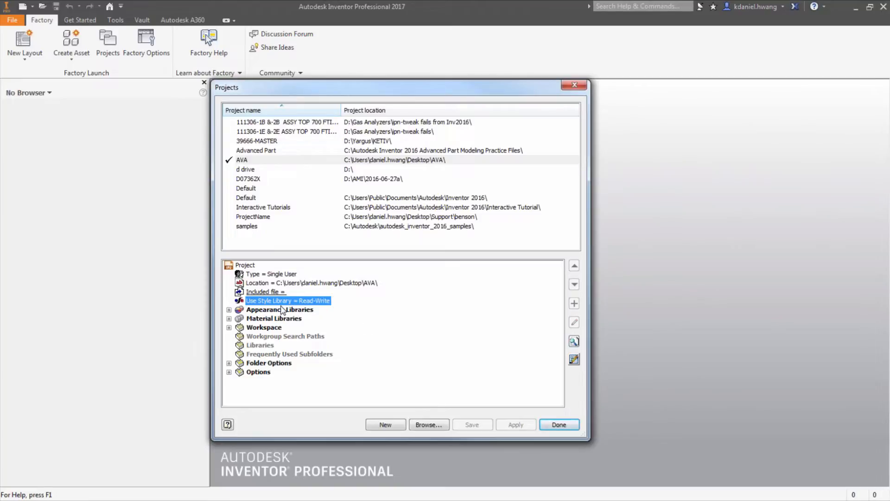
click(554, 428)
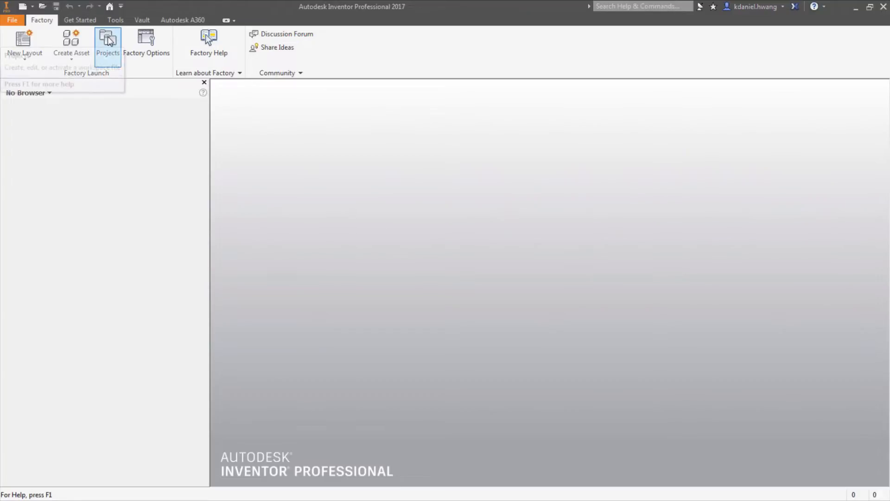
Step: Create a new drawing from the Standard.idw template
click(24, 7)
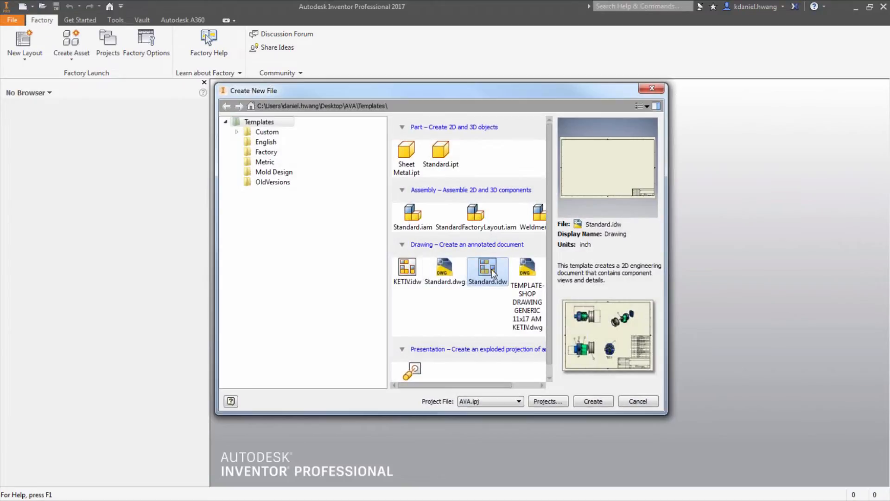
double_click(492, 269)
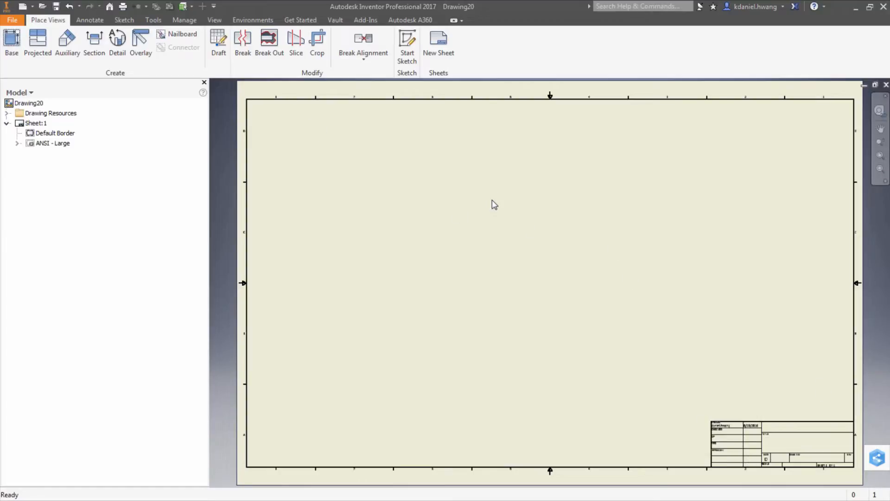
click(186, 20)
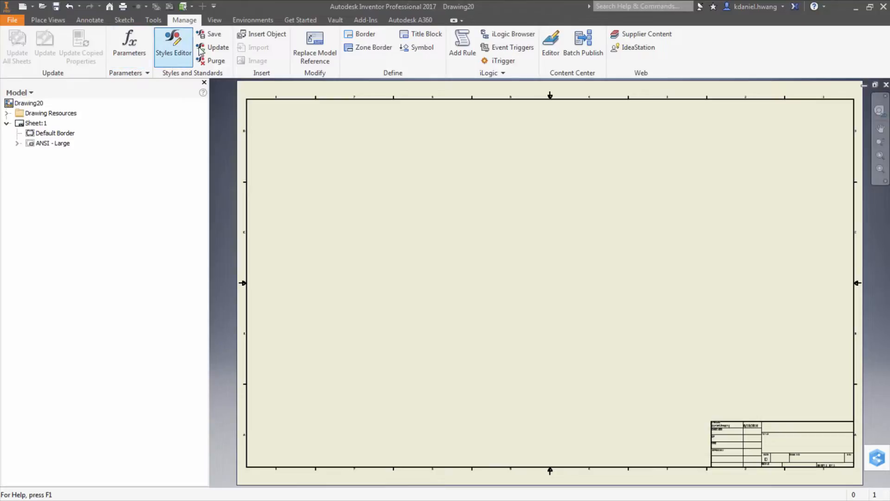
Step: Open the Styles Editor and review the Default Standard (ANSI) general, view preference, available style and object default settings
click(173, 43)
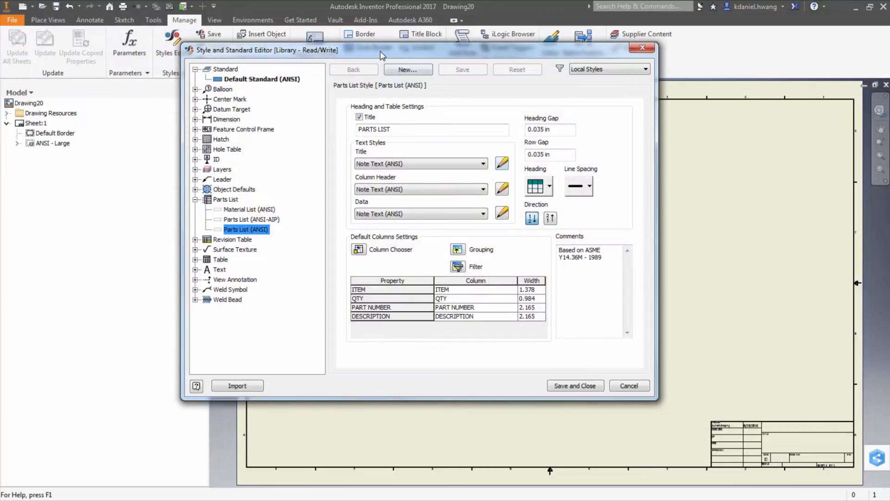
drag(381, 54, 431, 102)
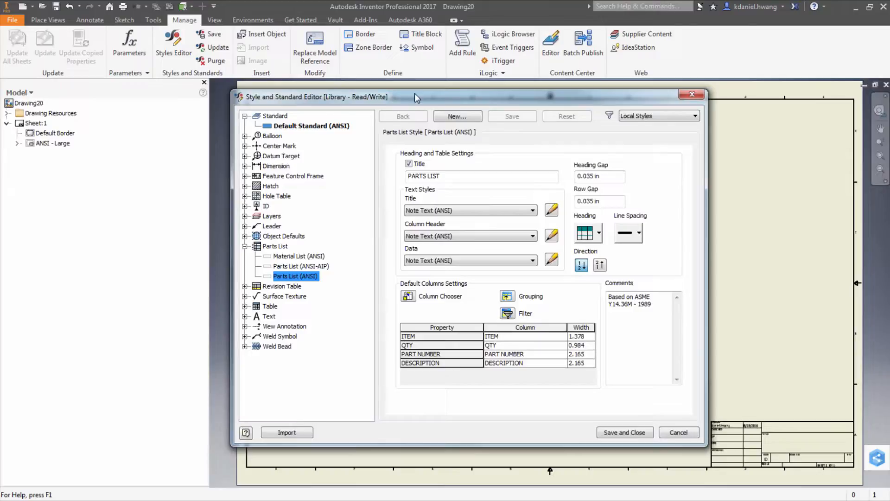
click(245, 247)
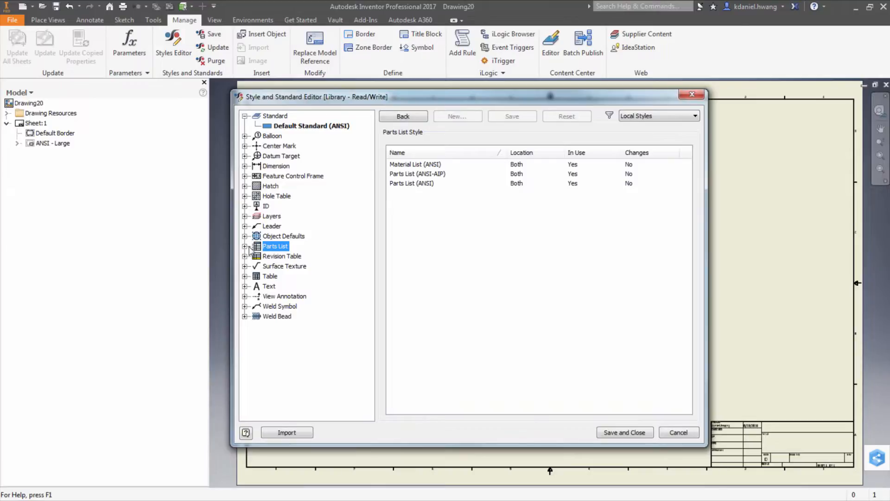
click(314, 128)
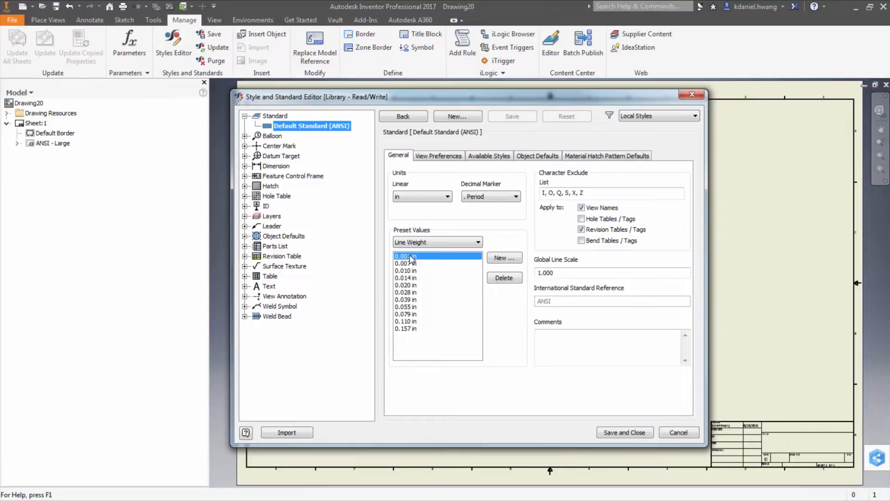
click(437, 156)
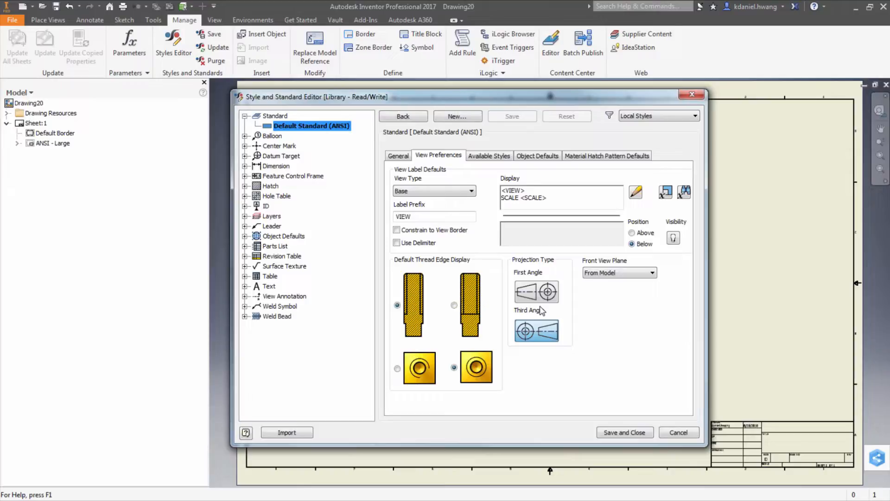
click(469, 191)
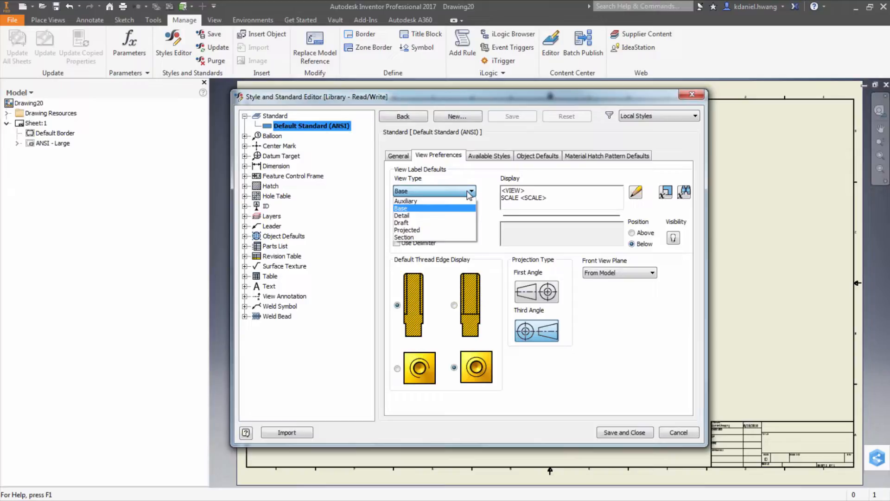
click(502, 159)
click(501, 157)
click(599, 157)
click(538, 156)
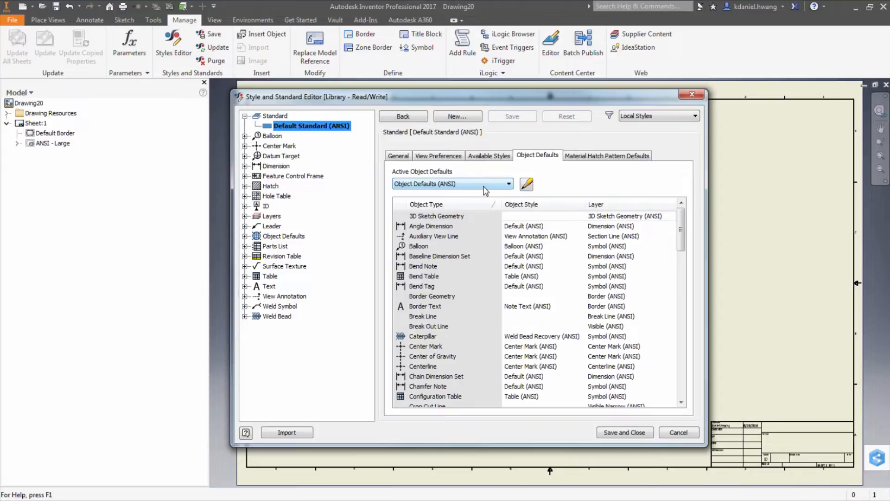
click(527, 185)
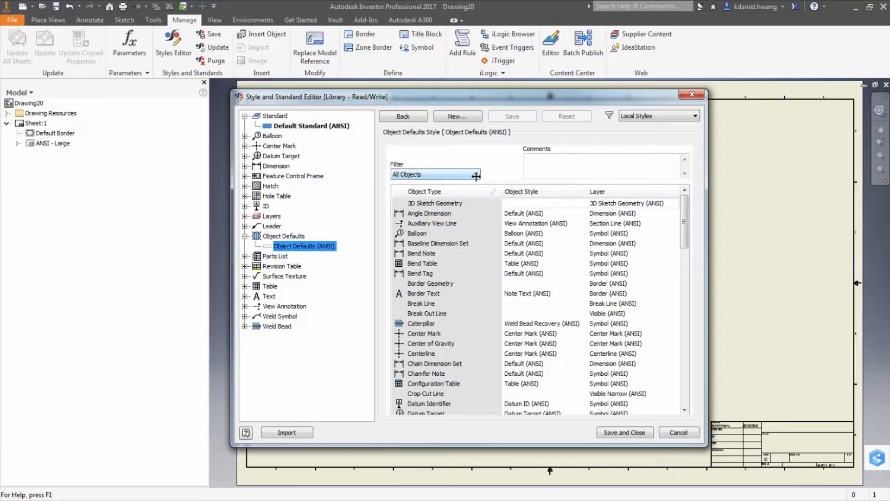
Step: Review the object defaults' style assignments, filtering the list by dimension objects and leader objects
click(542, 216)
click(580, 215)
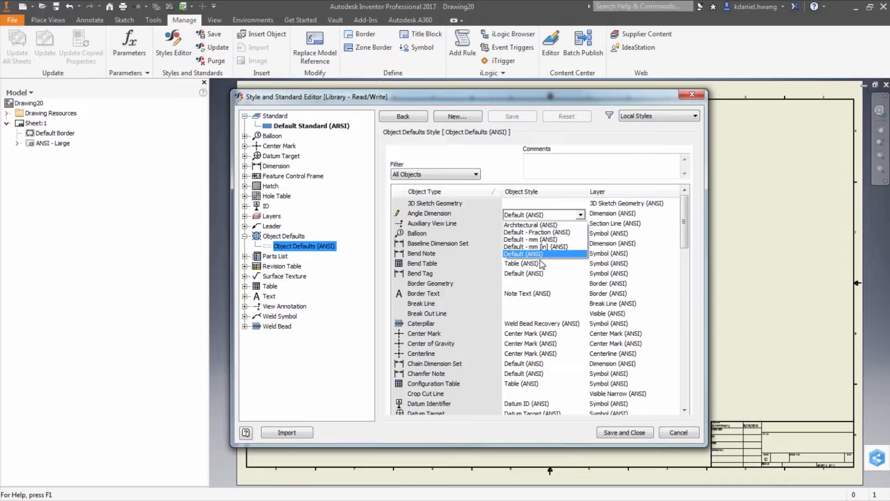
click(581, 214)
click(476, 174)
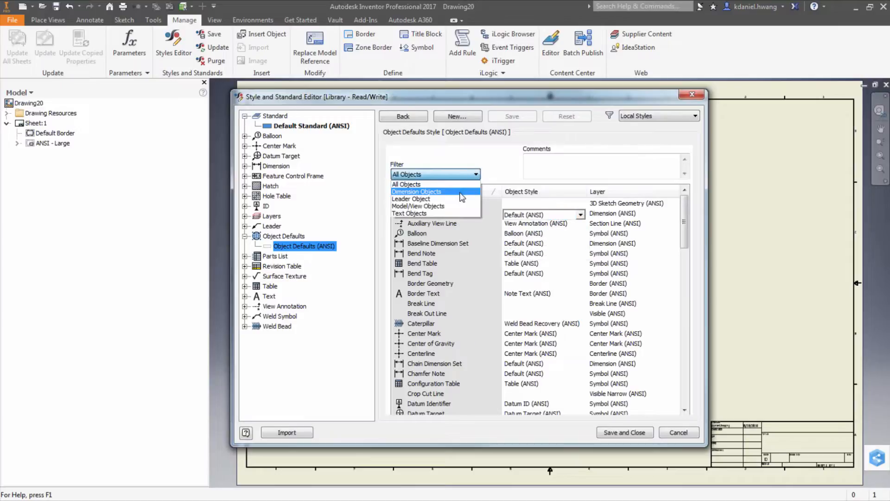
click(435, 192)
click(436, 175)
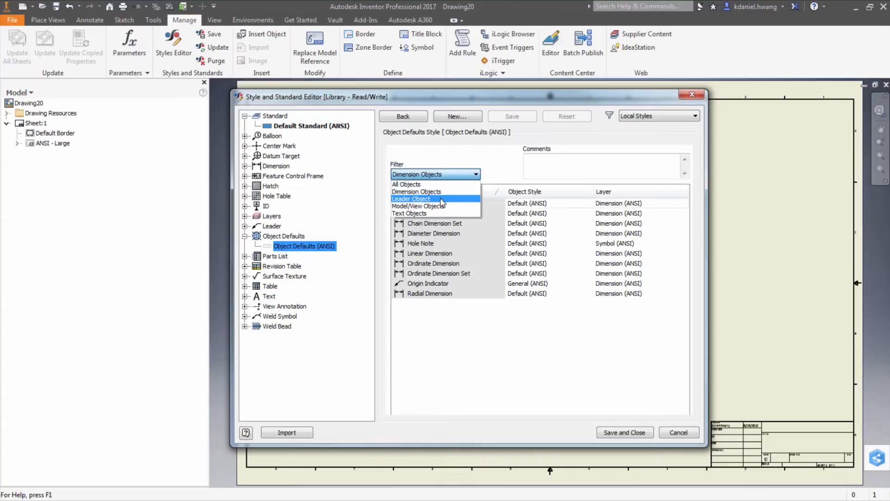
click(441, 199)
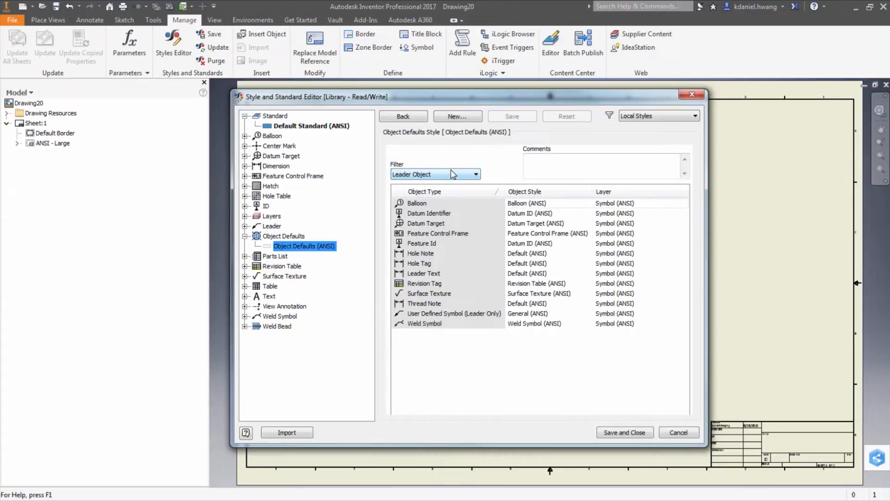
click(451, 171)
click(433, 192)
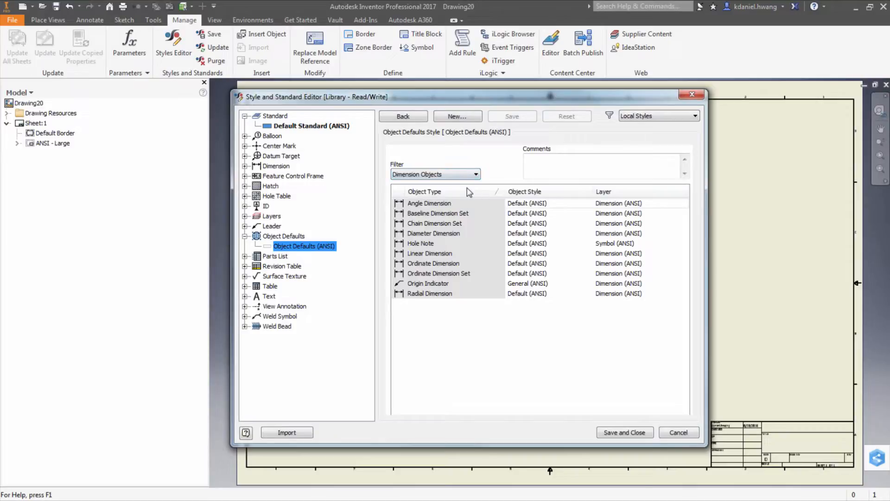
click(536, 206)
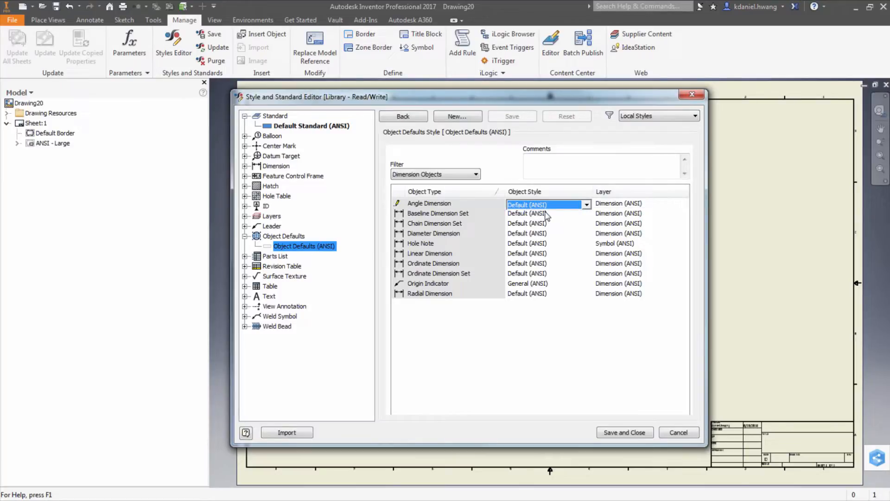
click(546, 214)
click(561, 224)
click(559, 234)
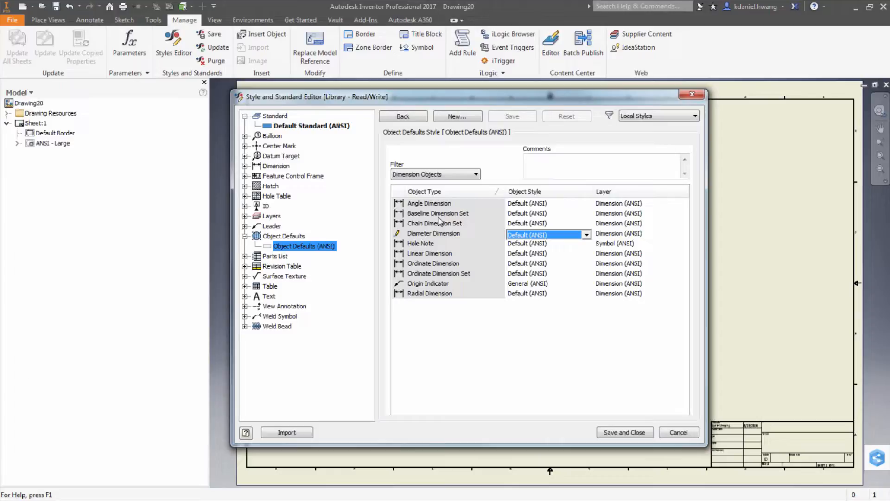
click(613, 341)
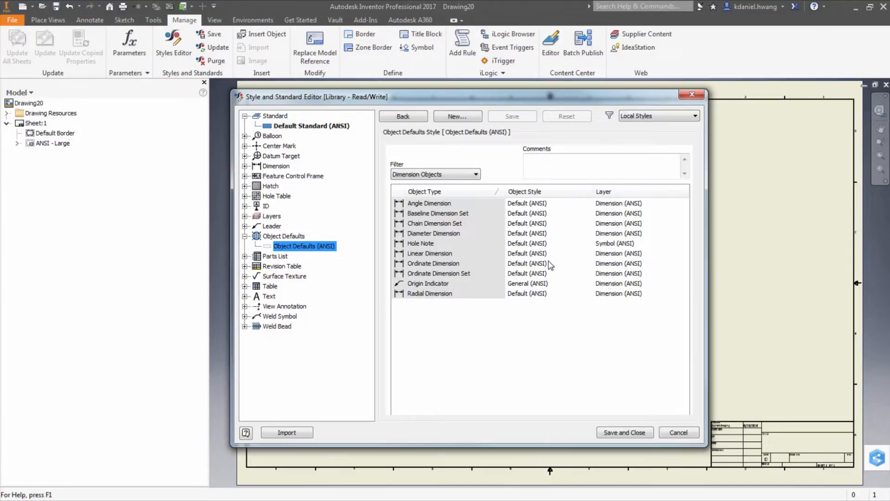
click(547, 215)
click(587, 215)
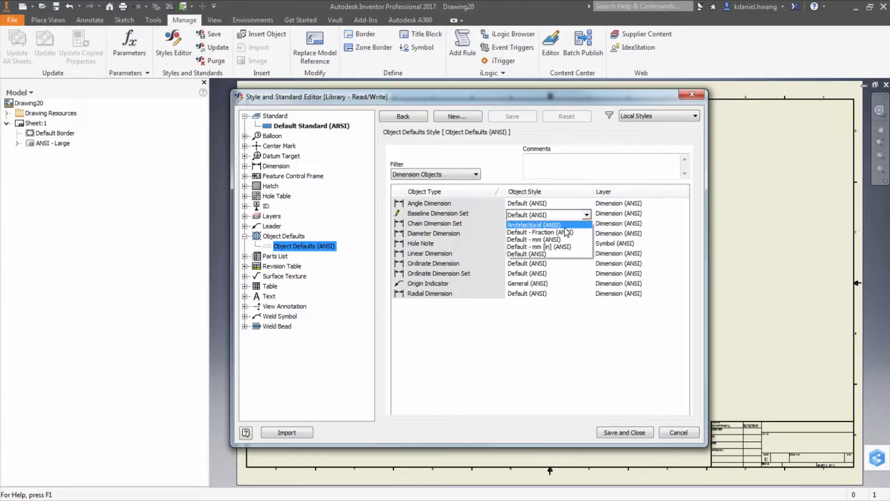
click(553, 355)
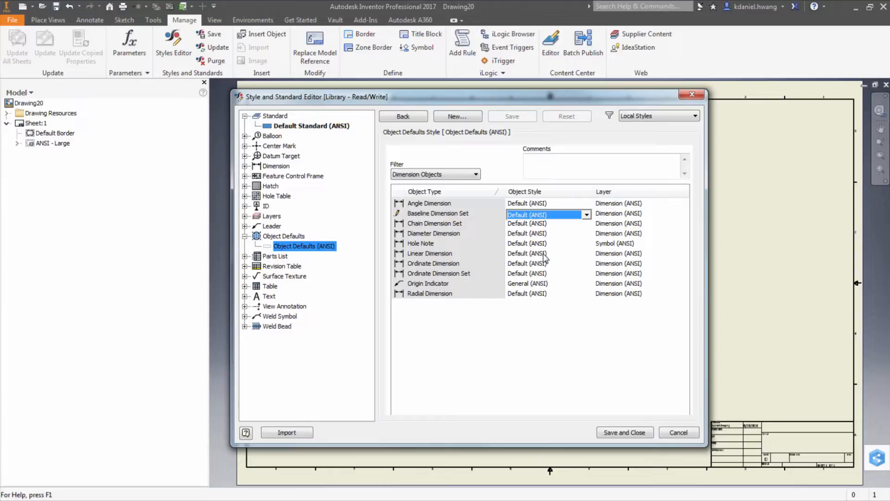
click(528, 225)
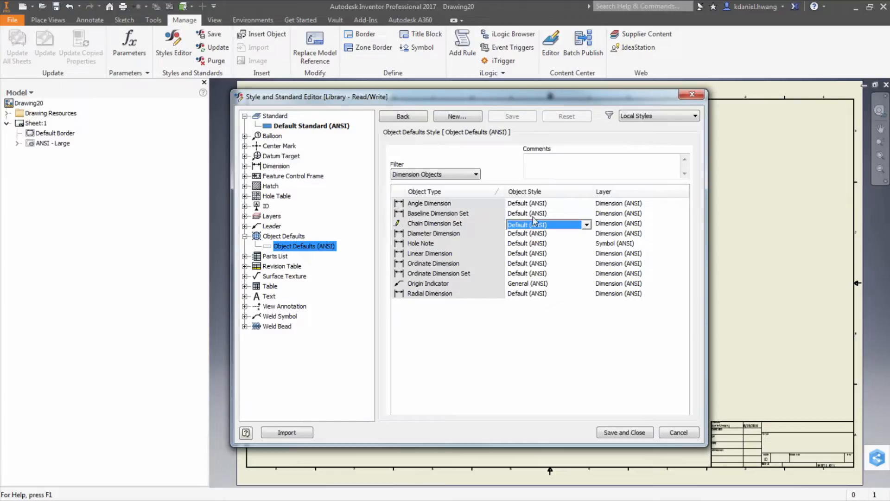
click(533, 213)
click(542, 205)
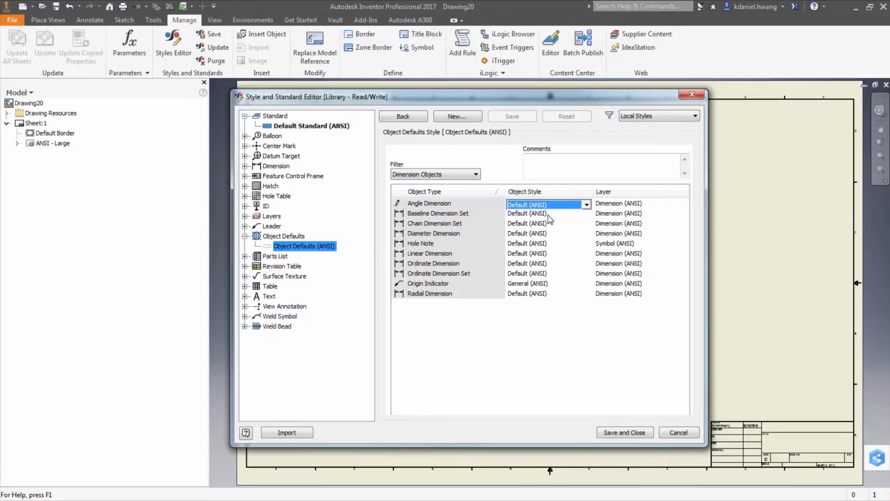
click(550, 216)
click(557, 205)
Step: Rename the Default (ANSI) dimension style to KETIV Default
click(245, 166)
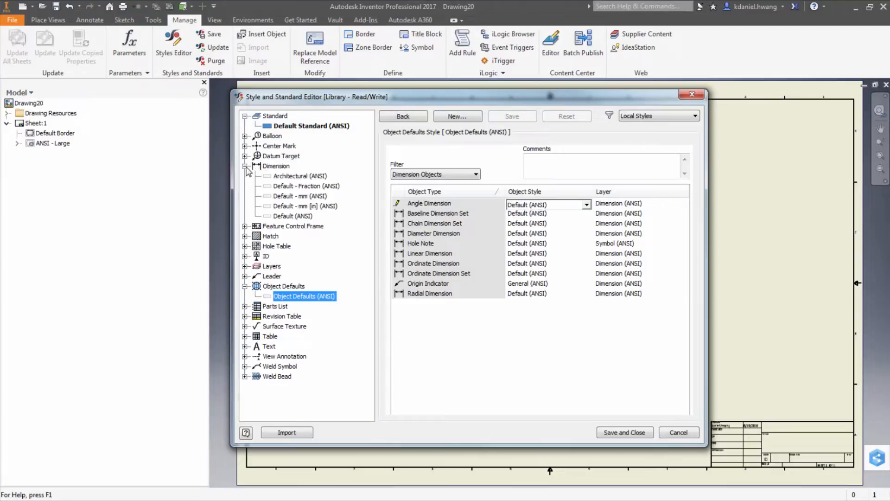
click(296, 178)
right_click(297, 178)
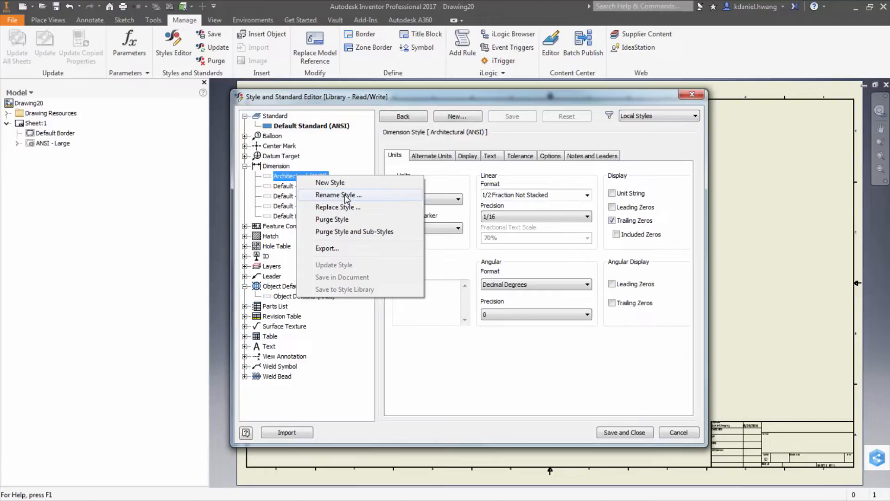
click(458, 173)
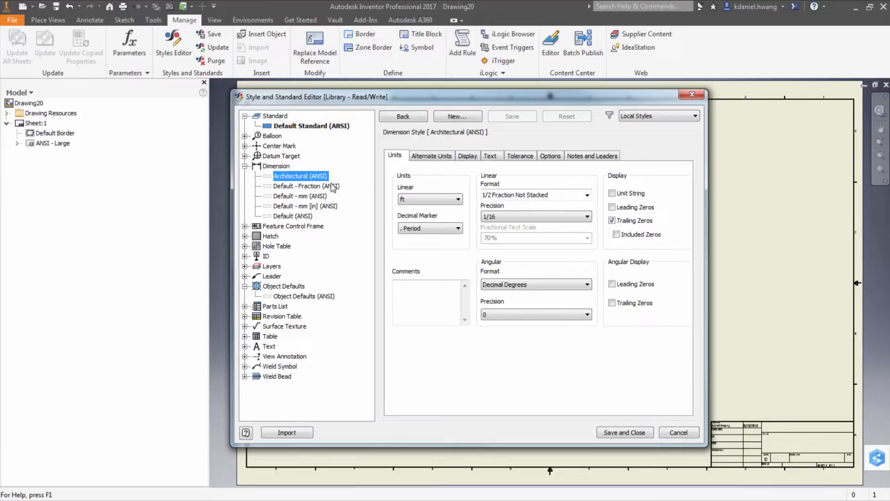
right_click(294, 176)
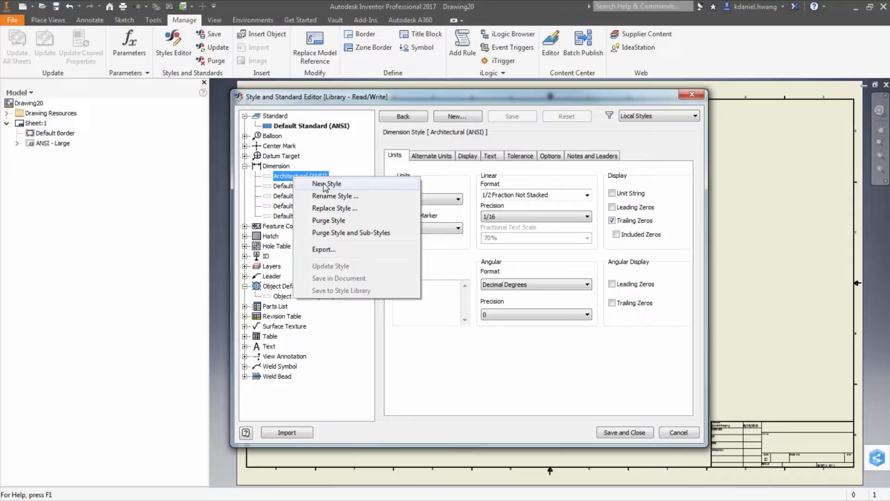
click(425, 172)
click(301, 188)
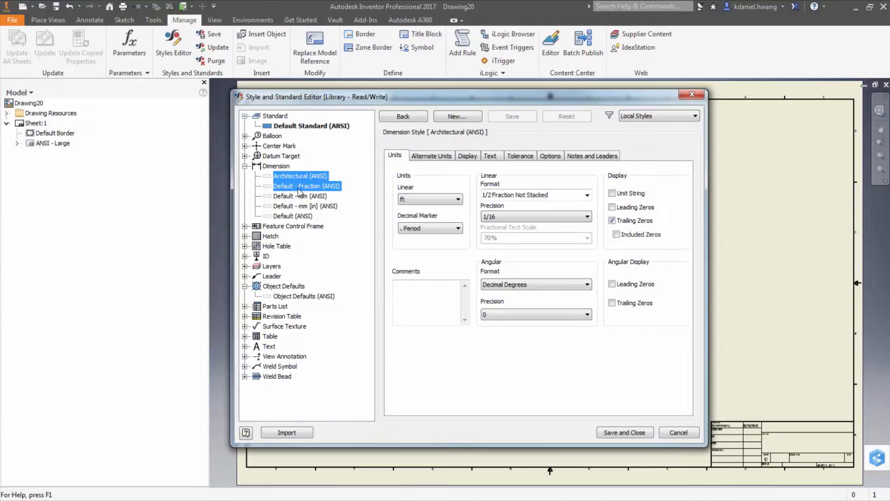
click(291, 217)
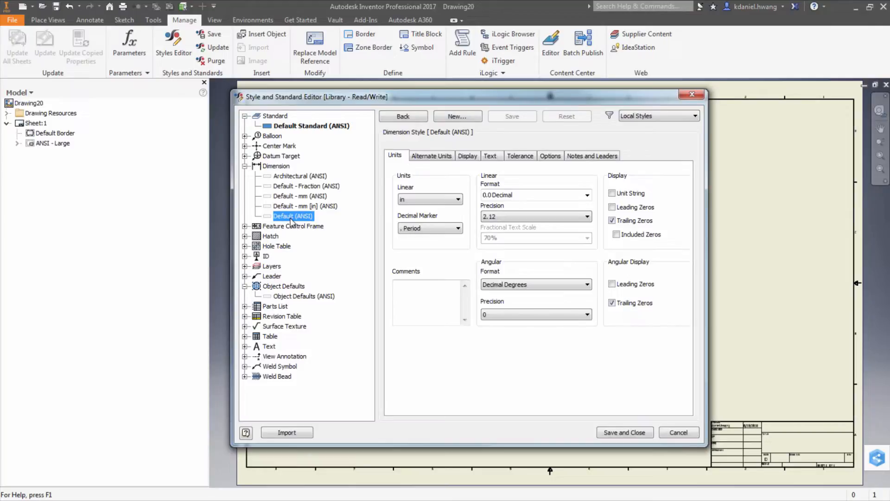
right_click(291, 220)
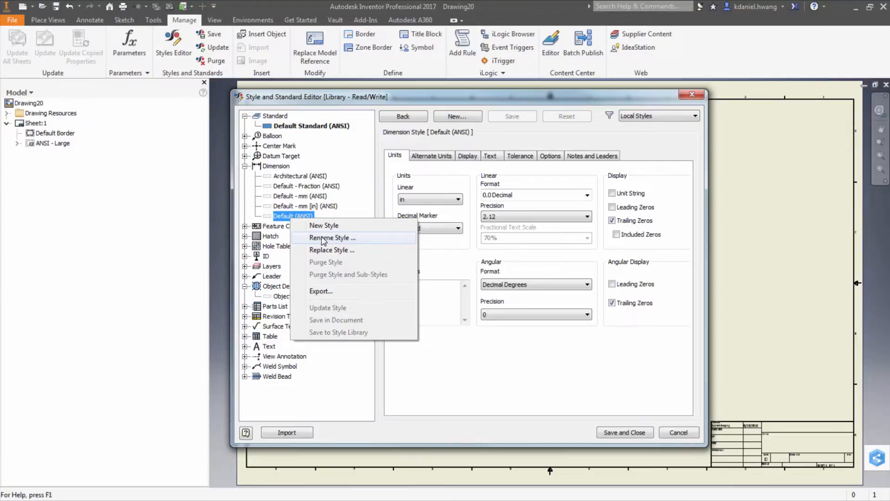
click(322, 239)
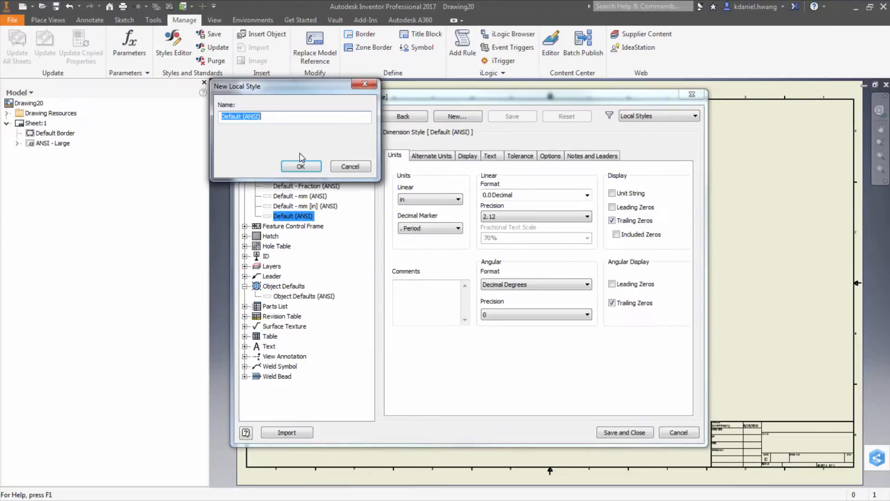
text(KETIV Default)
key(Return)
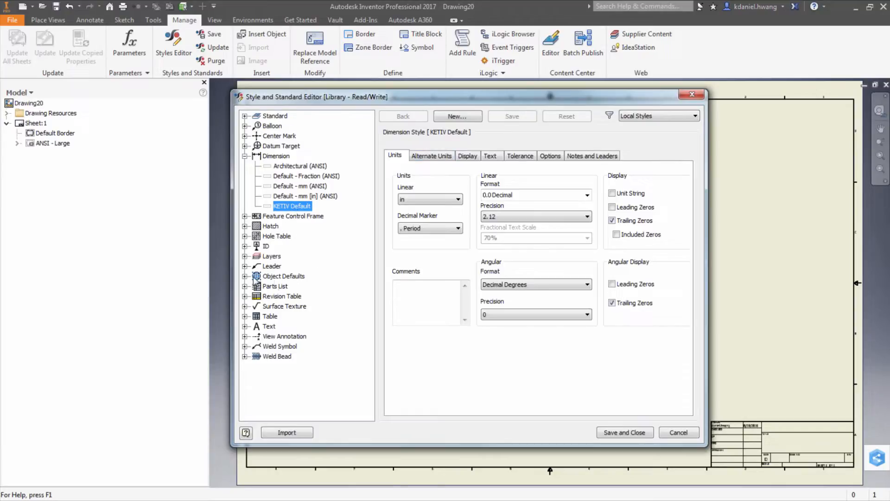
Step: Check the style assigned to the dimension object types in the object defaults
click(283, 276)
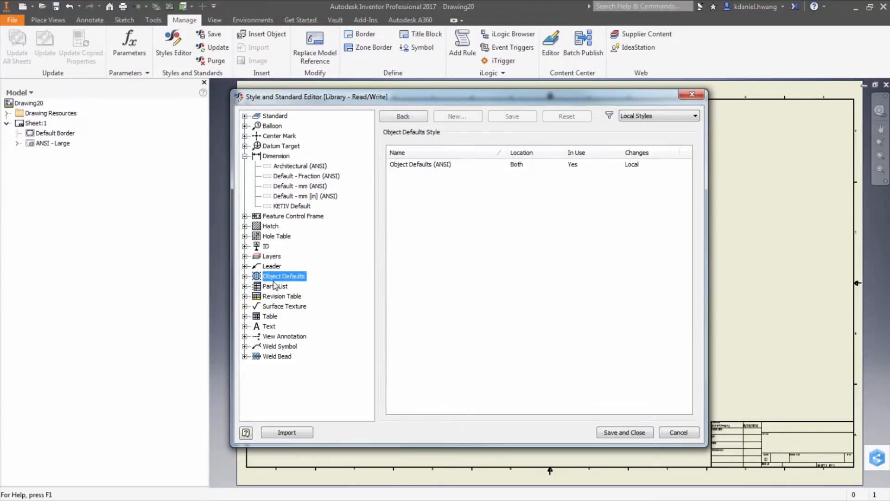
click(294, 287)
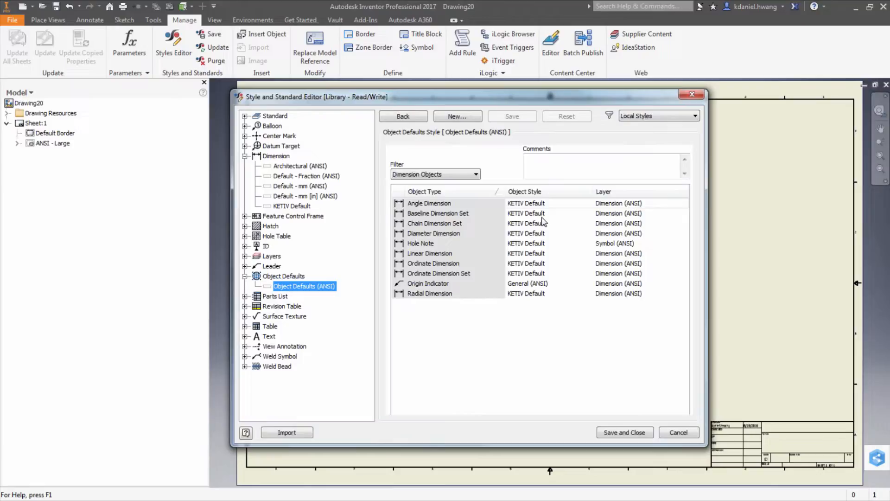
click(532, 205)
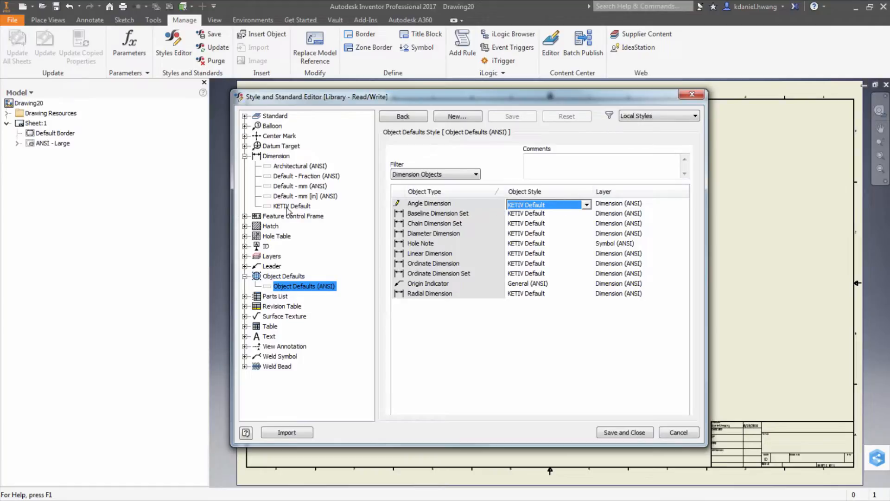
Step: Review the KETIV Default dimension style's text settings and the Material List (ANSI) parts list style
click(304, 207)
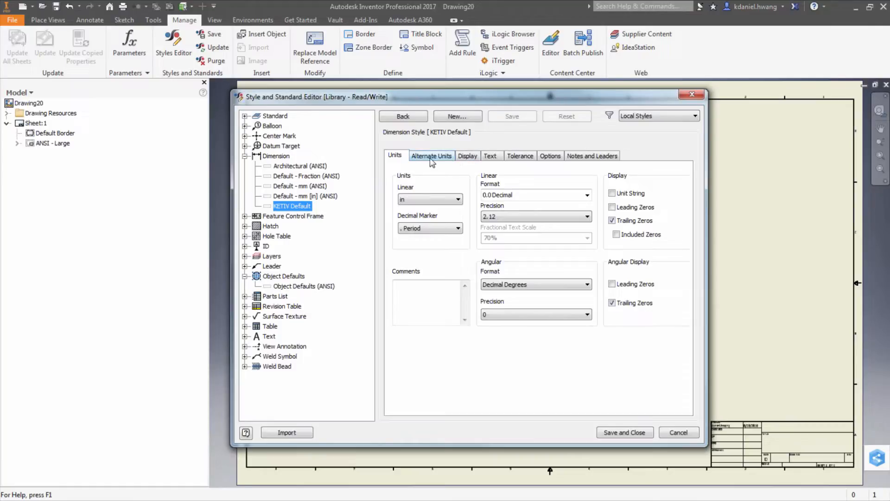
click(490, 158)
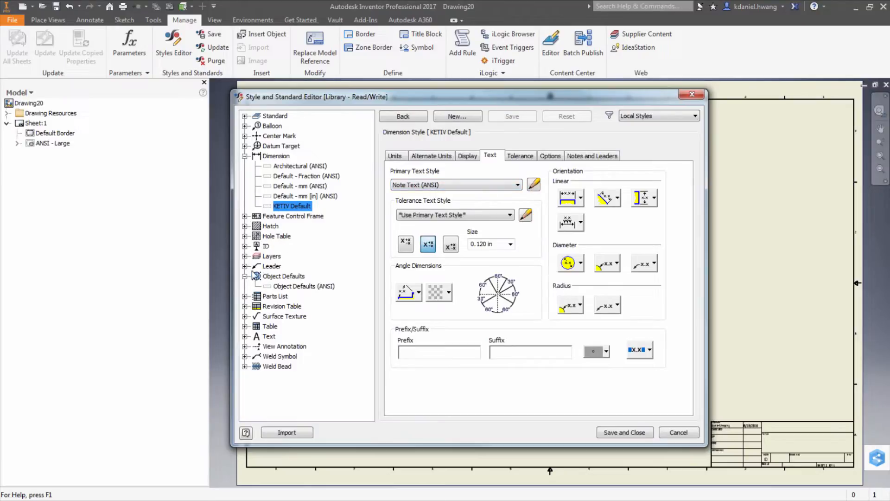
click(245, 297)
click(297, 306)
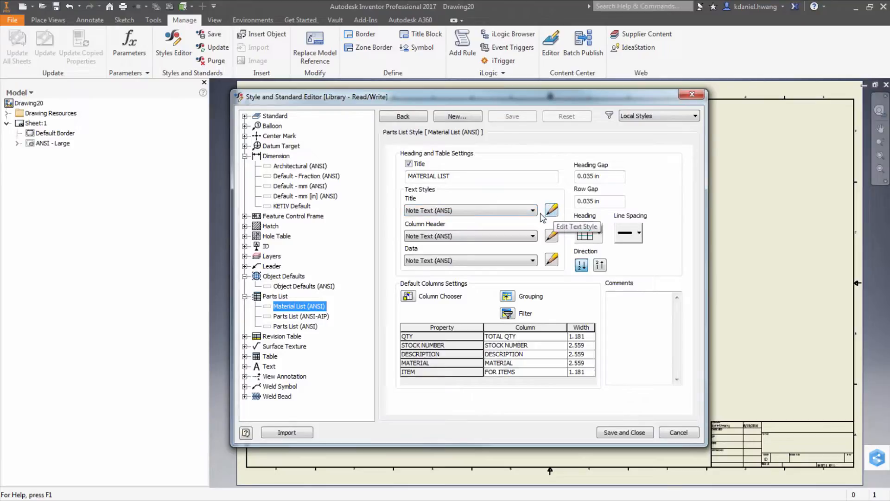
Step: Rename the Test text style to Tables Text
click(245, 366)
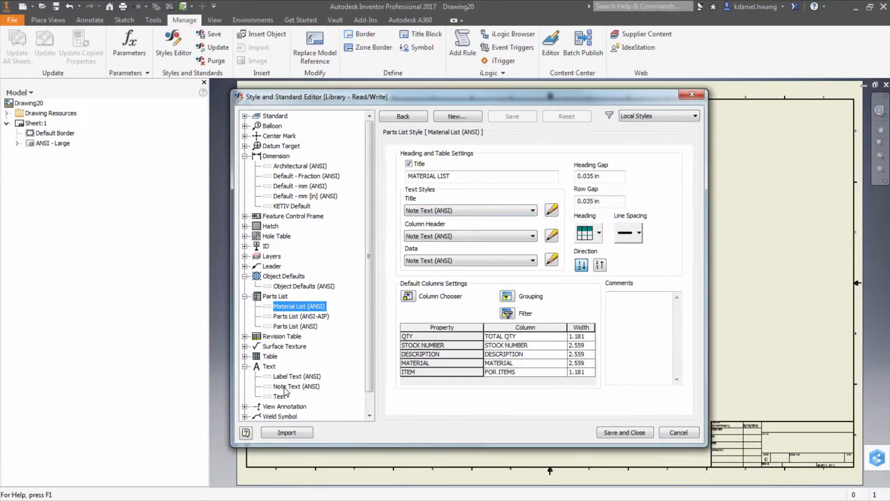
click(286, 387)
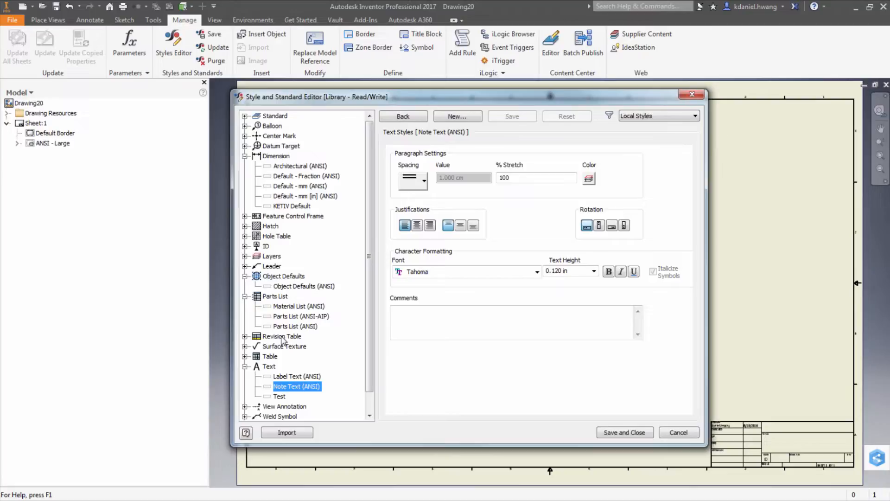
click(280, 396)
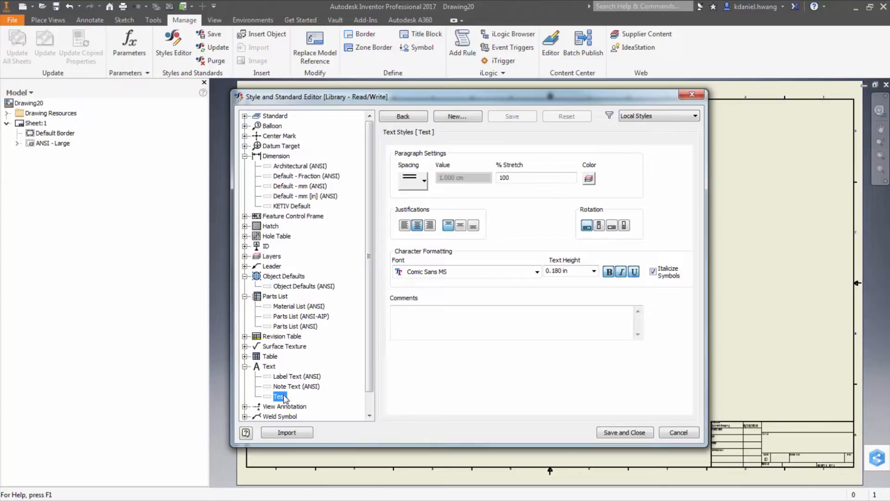
right_click(283, 398)
click(313, 298)
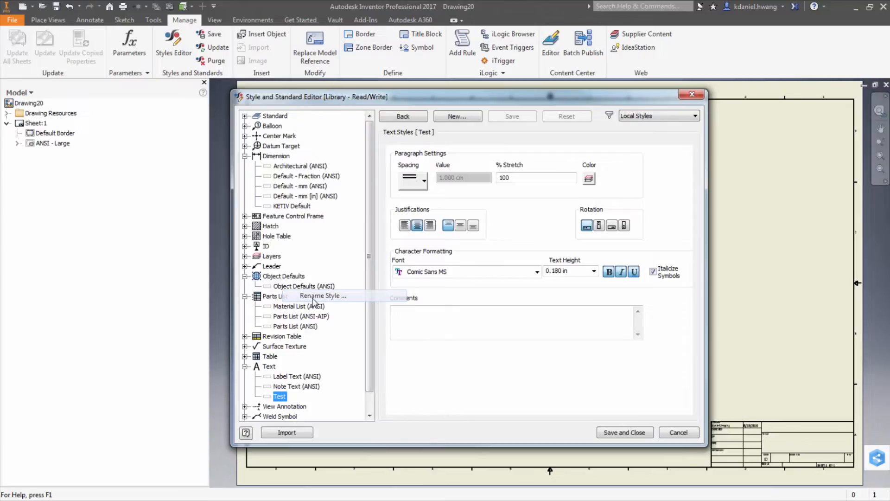
text(Tables )
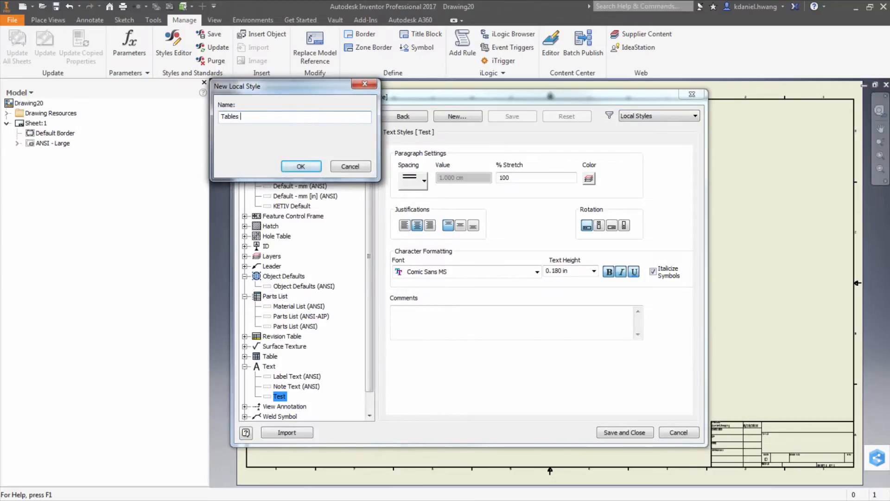
text(Text)
key(Return)
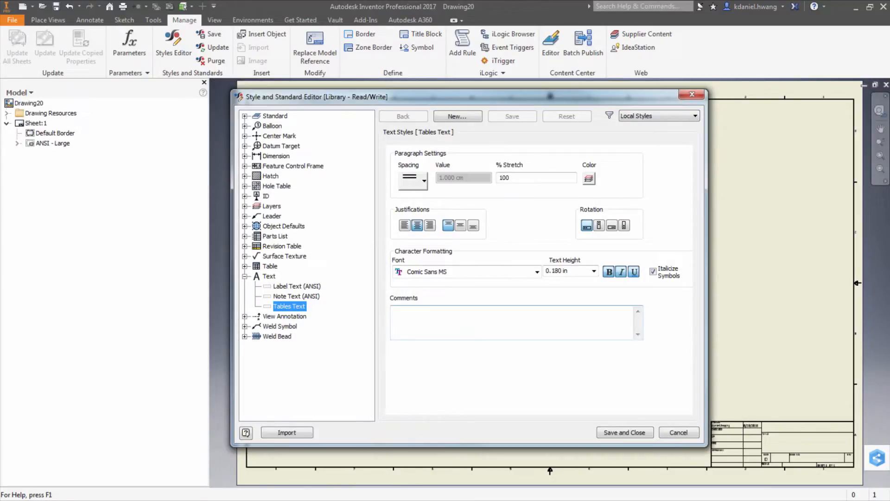
Step: Create a new text style named Dim Text from the Tables Text style
right_click(288, 306)
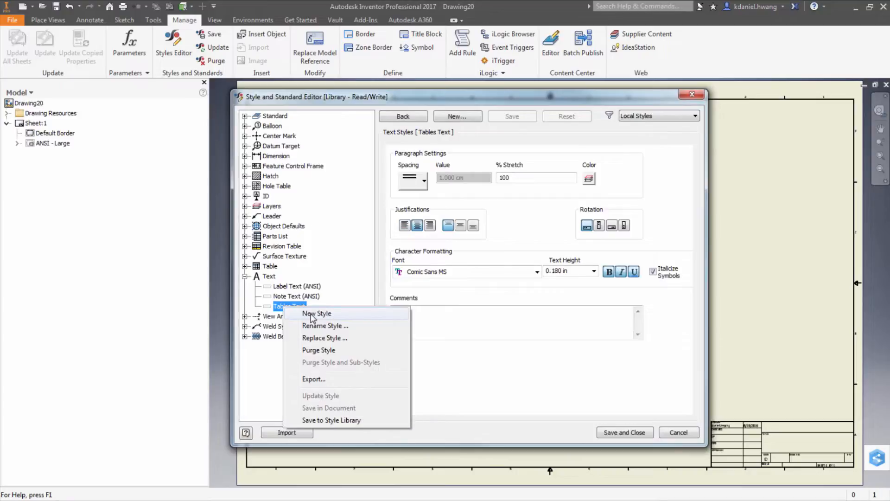
click(312, 314)
text(Dim )
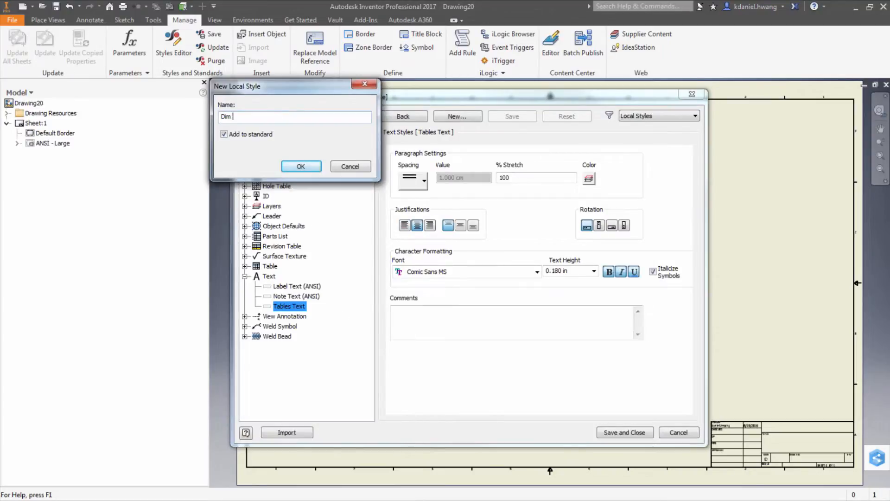
text(Text)
key(Return)
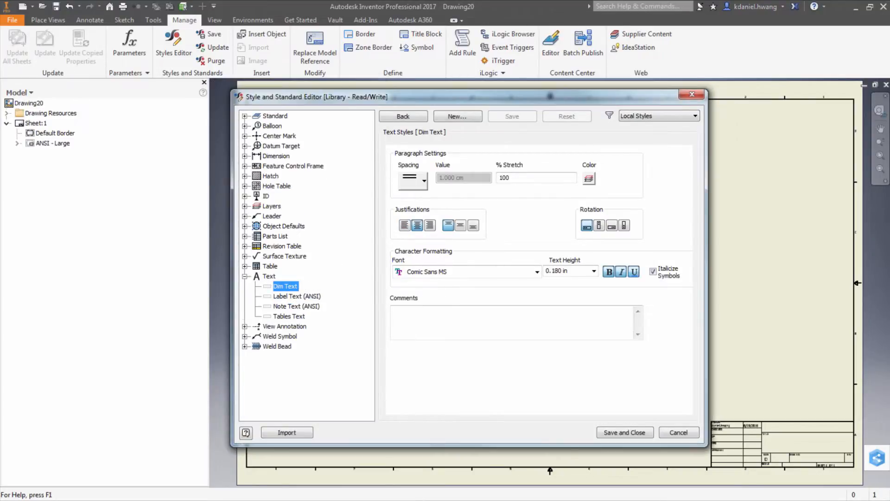
Step: Set the KETIV Default dimension style's primary text style to Dim Text
click(245, 156)
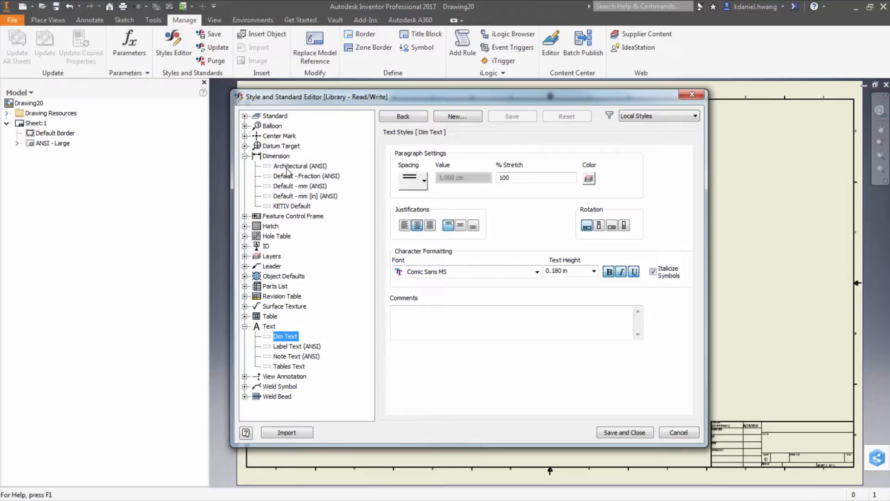
click(295, 206)
click(518, 185)
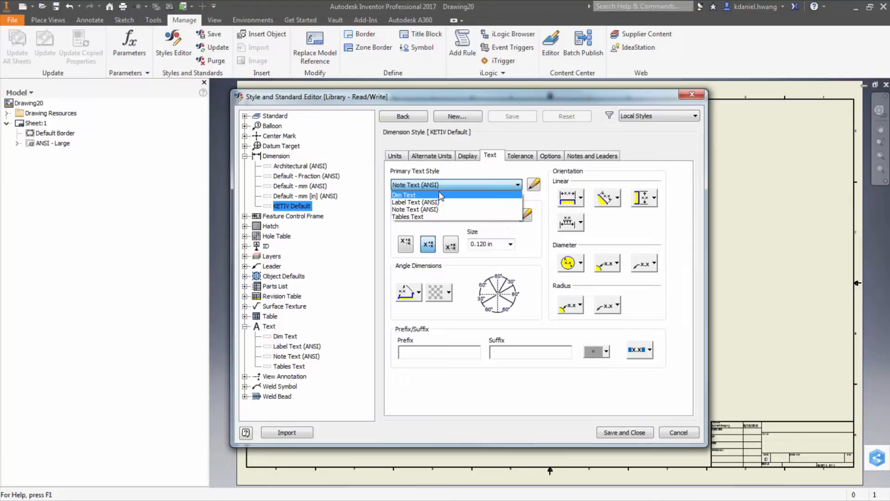
click(441, 195)
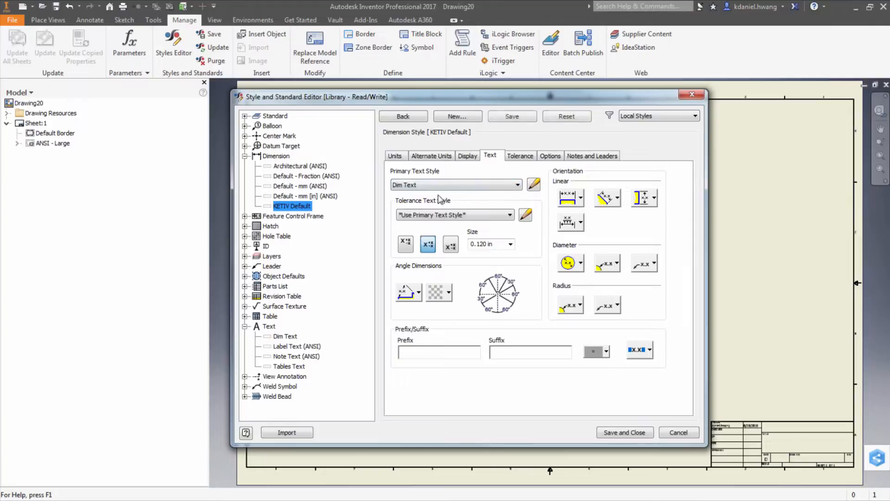
Step: Edit the Dim Text style to use Times New Roman at 0.240 in text height, and save it
click(534, 185)
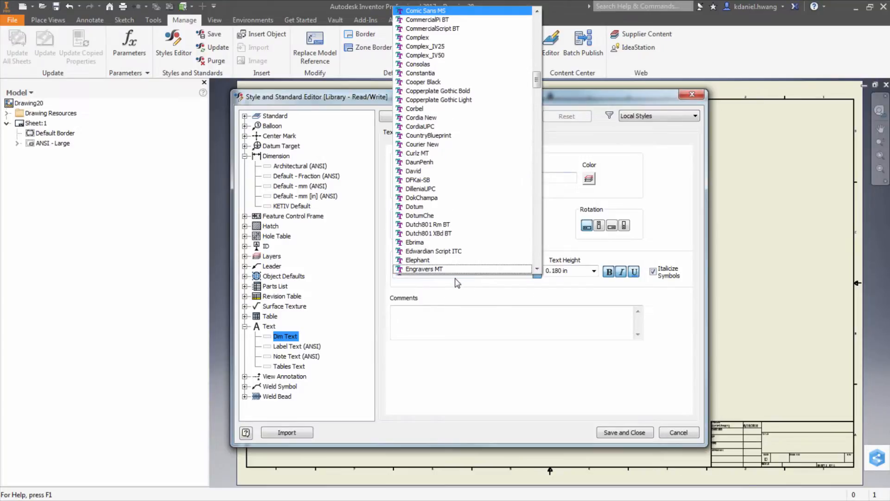
scroll(457, 181, down, 15)
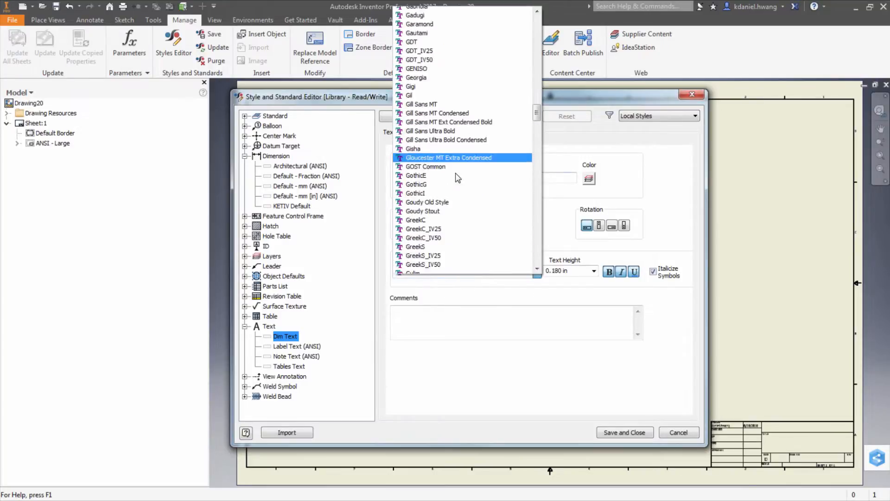
scroll(457, 199, down, 20)
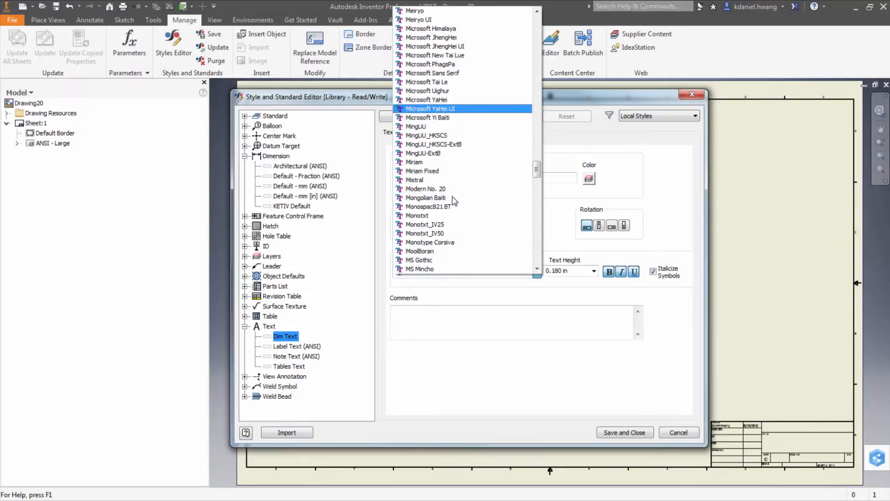
drag(537, 180, 538, 263)
click(430, 55)
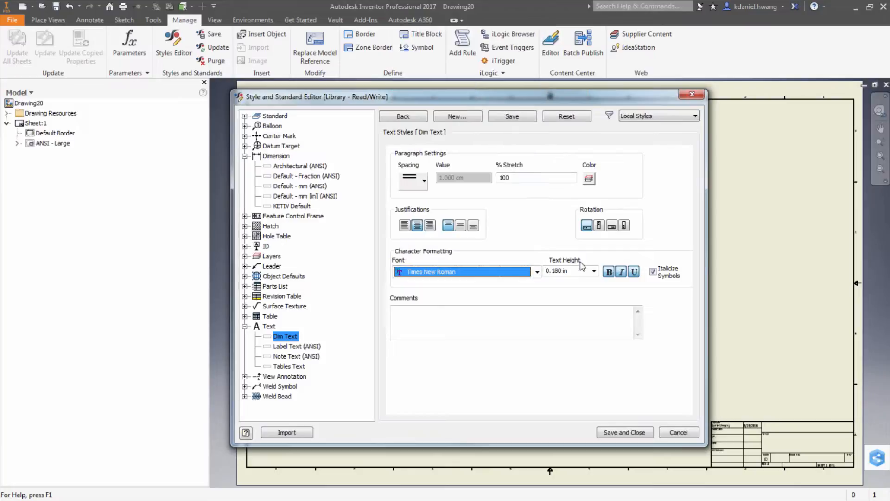
click(594, 271)
click(559, 308)
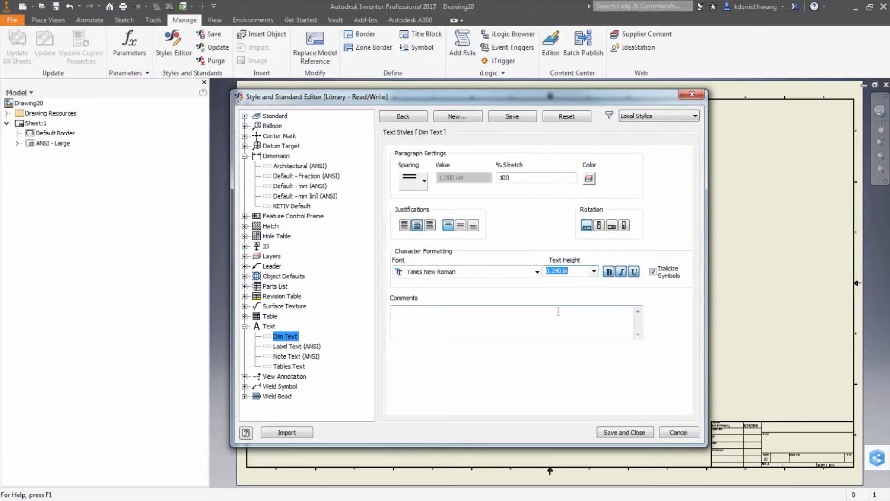
click(519, 116)
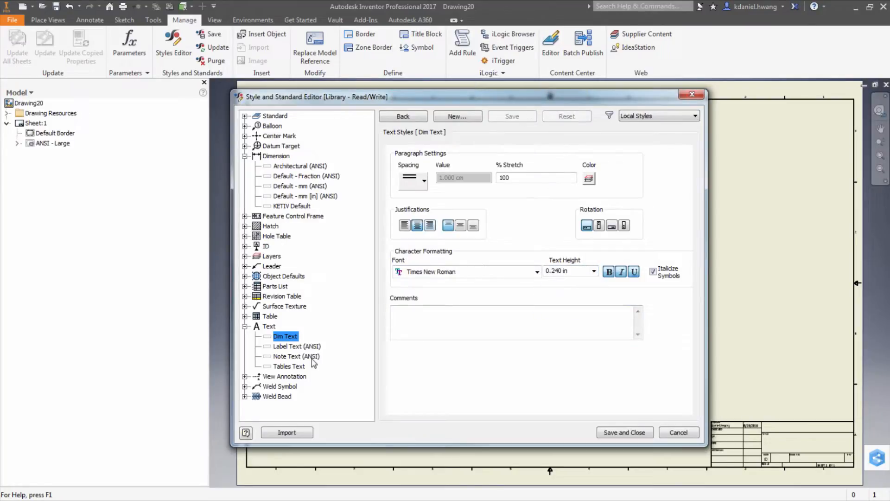
Step: Set the Tables Text style's text height to 0.120 in and save it
click(290, 366)
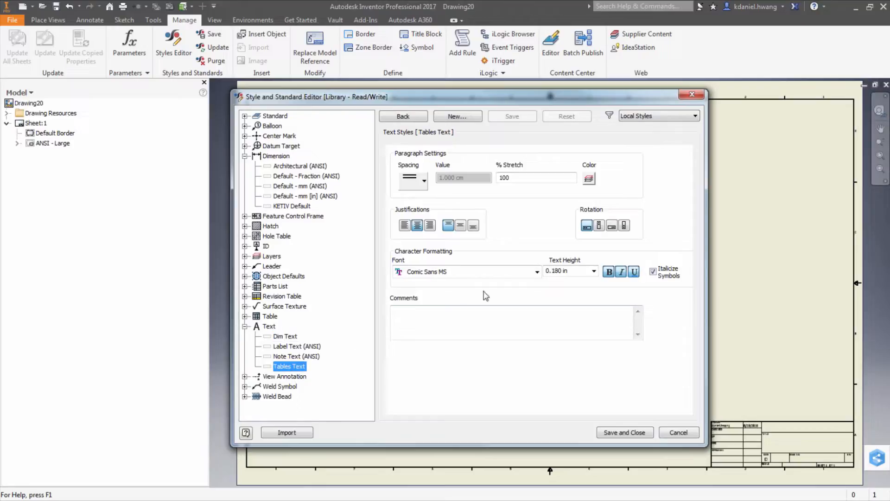
click(505, 274)
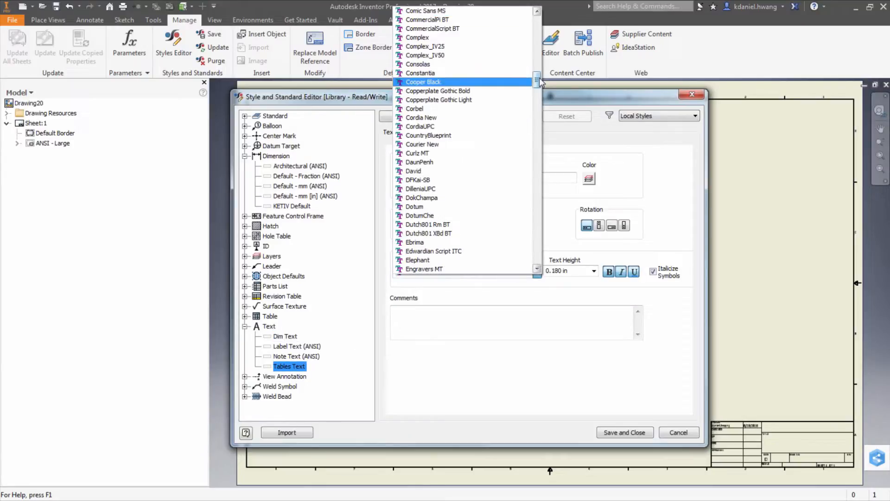
click(659, 168)
click(570, 271)
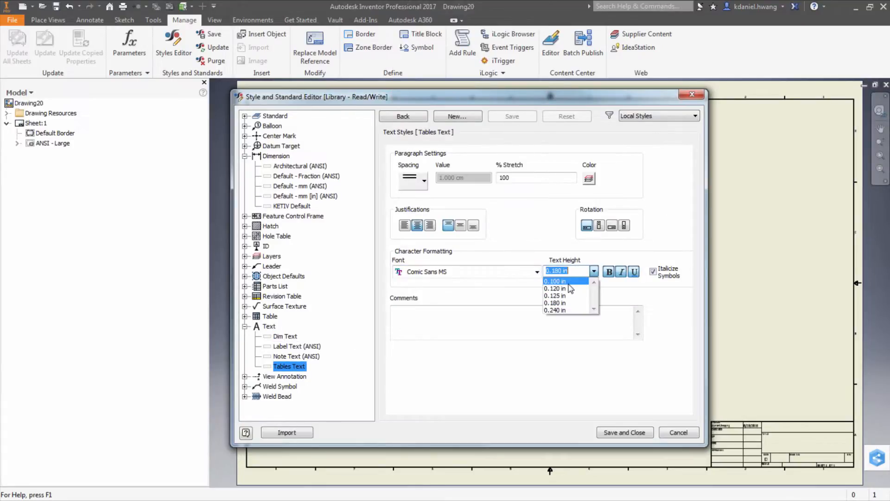
click(565, 288)
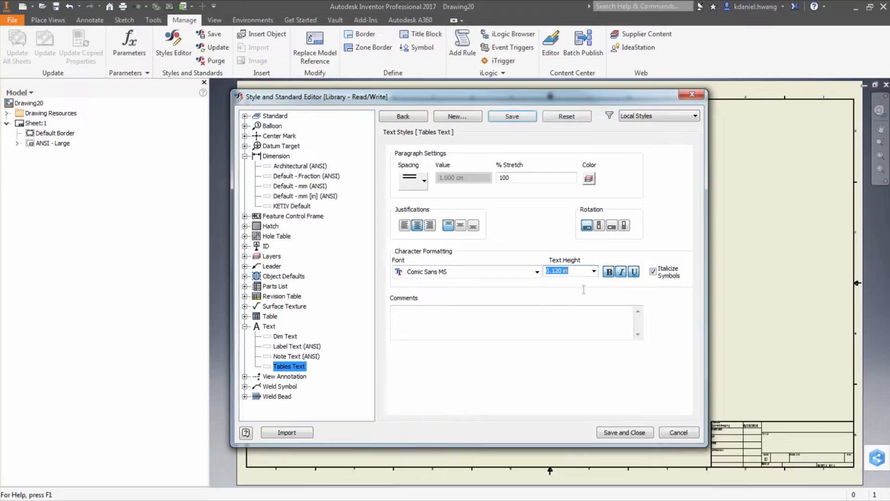
click(519, 115)
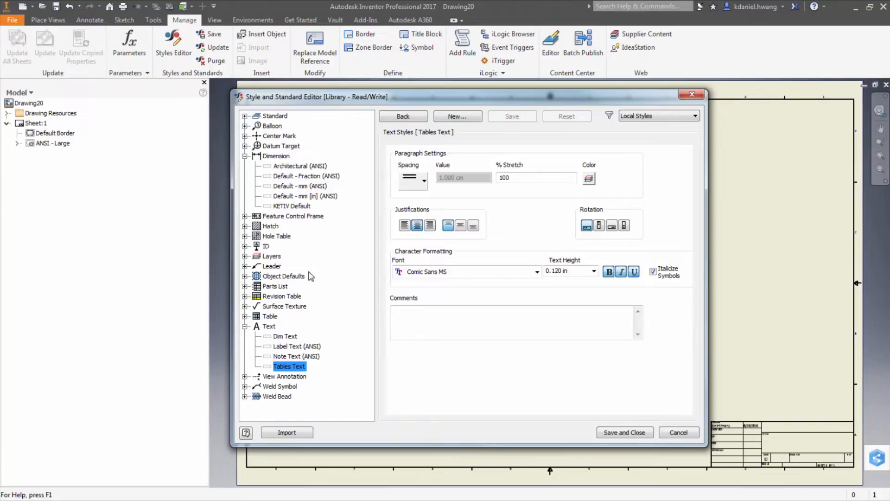
Step: Set the Parts List (ANSI) title text style to Tables Text, then save and close the style editor
click(245, 286)
click(290, 316)
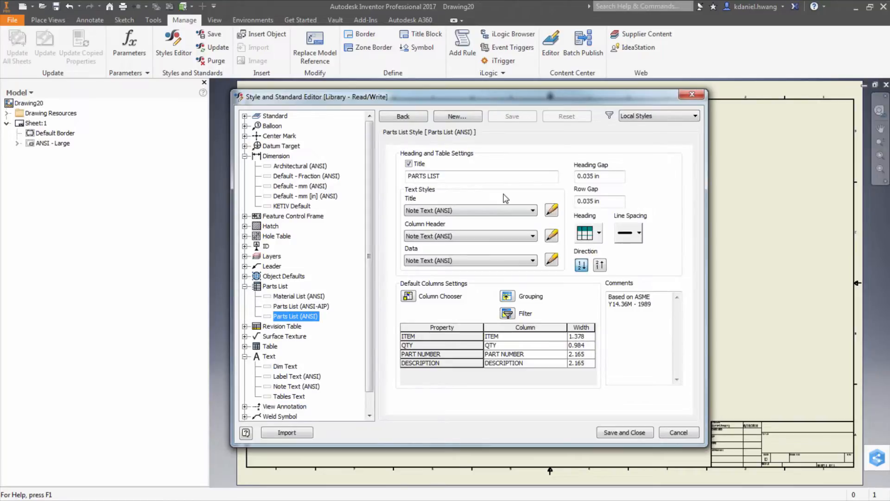
click(510, 211)
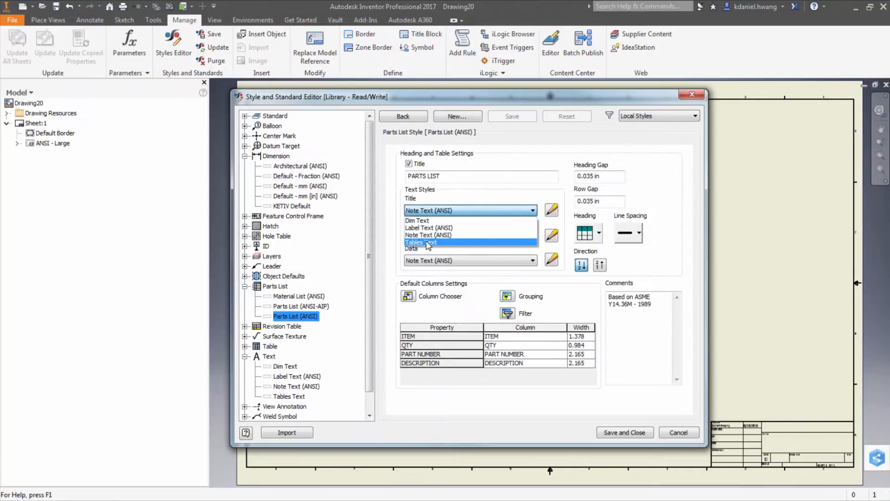
click(427, 243)
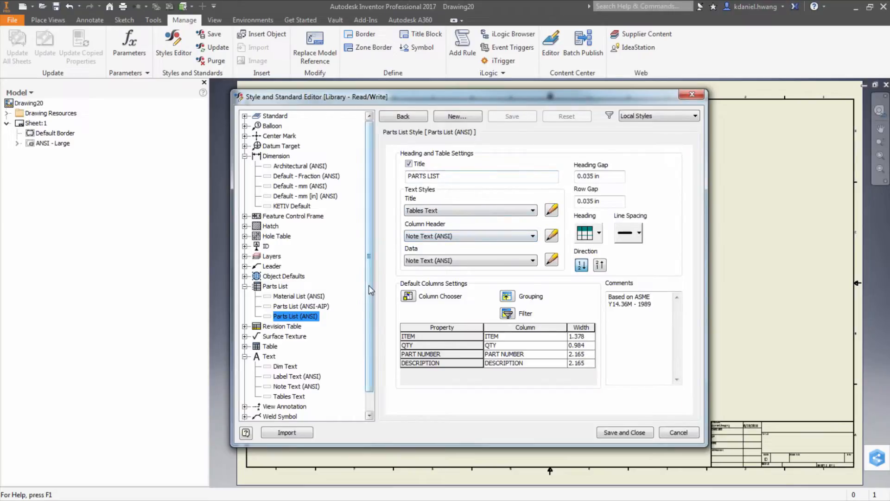
scroll(370, 293, down, 1)
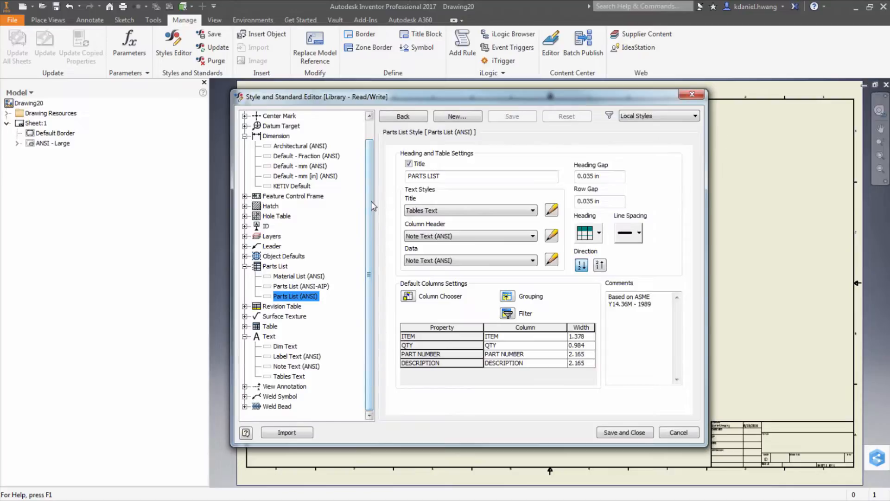
scroll(371, 201, up, 1)
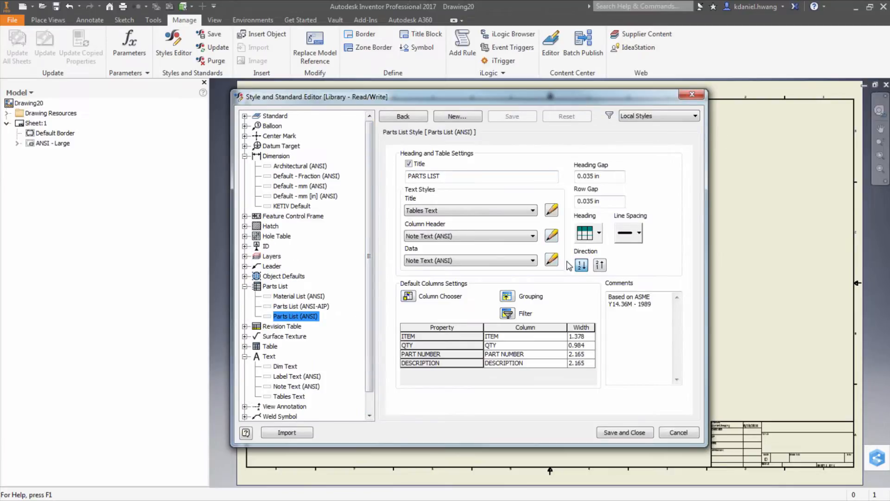
click(616, 434)
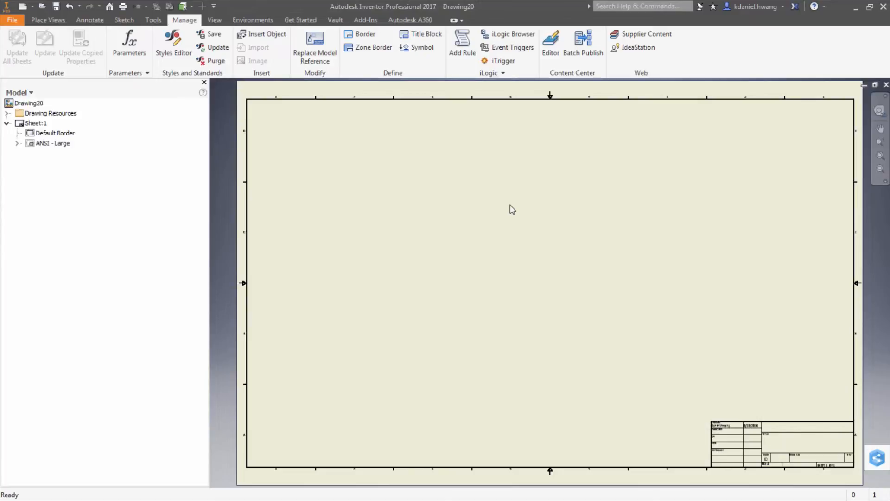
Step: Save all the modified styles from the drawing to the style library
click(211, 35)
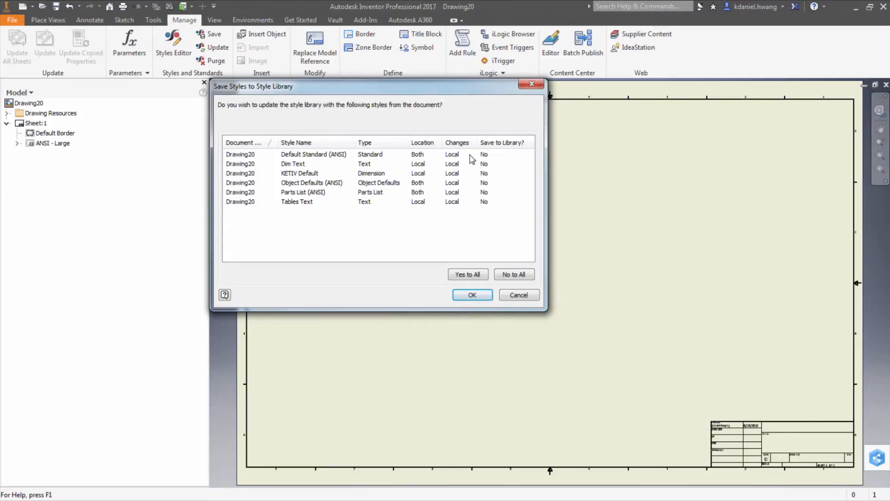
click(483, 163)
click(487, 173)
click(487, 167)
click(484, 164)
click(487, 172)
click(484, 173)
click(489, 181)
click(485, 194)
click(486, 193)
click(484, 203)
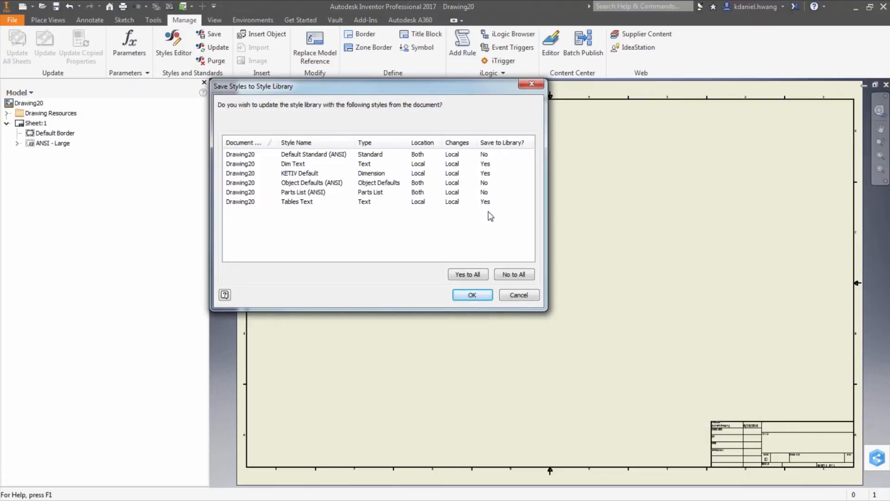
click(511, 301)
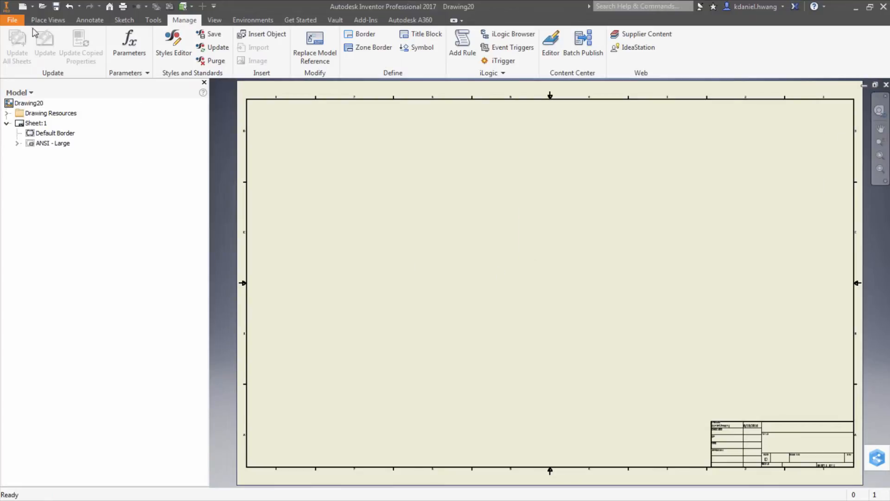
Step: Save a copy of the drawing as a template
click(13, 20)
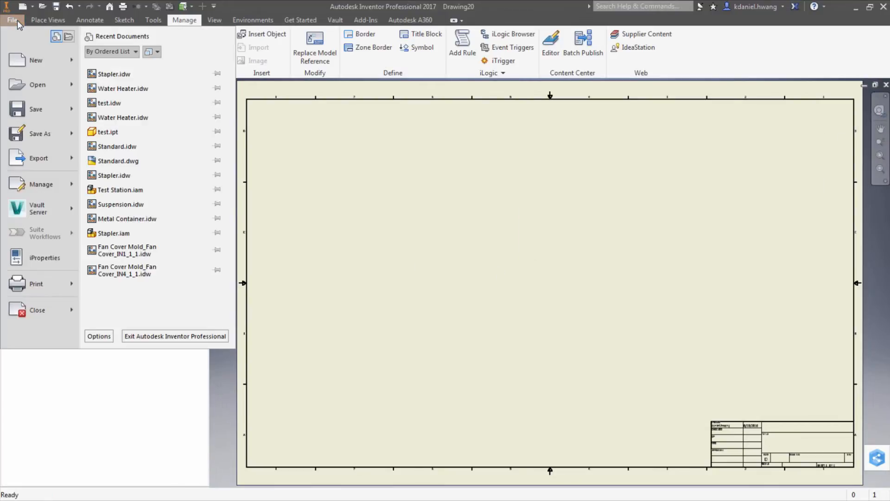
mouse_move(39, 134)
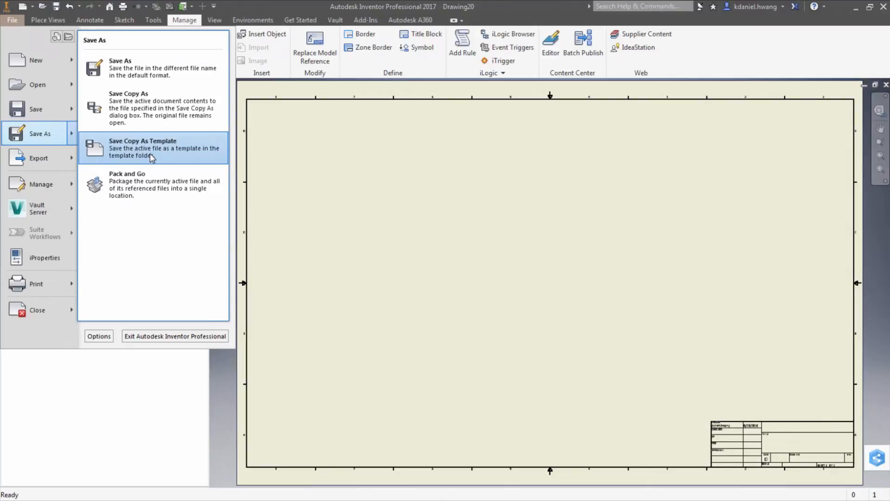
click(149, 153)
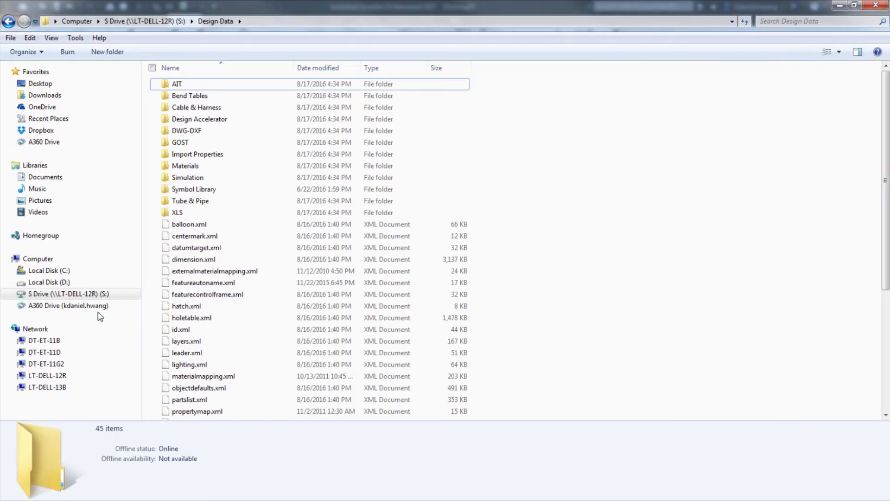
Step: Examine the Design Data (Styles) folder location in Explorer and in the application options' File settings, browsing the folder tree
click(42, 298)
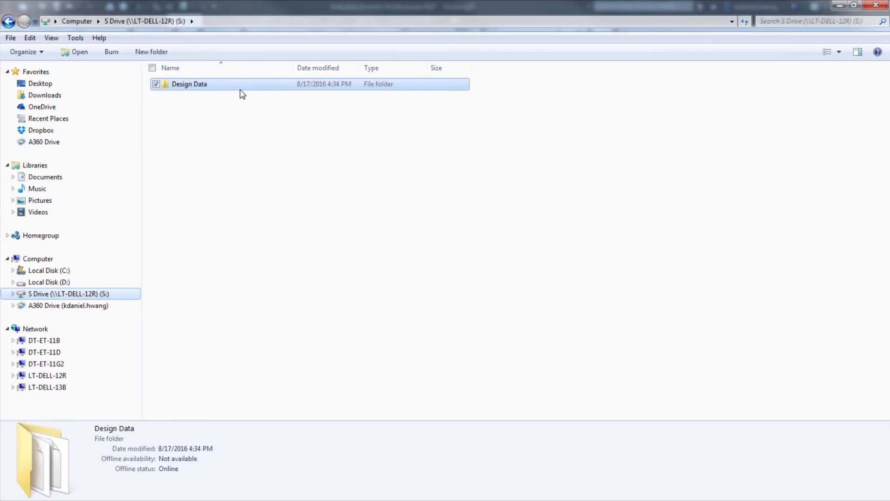
click(839, 5)
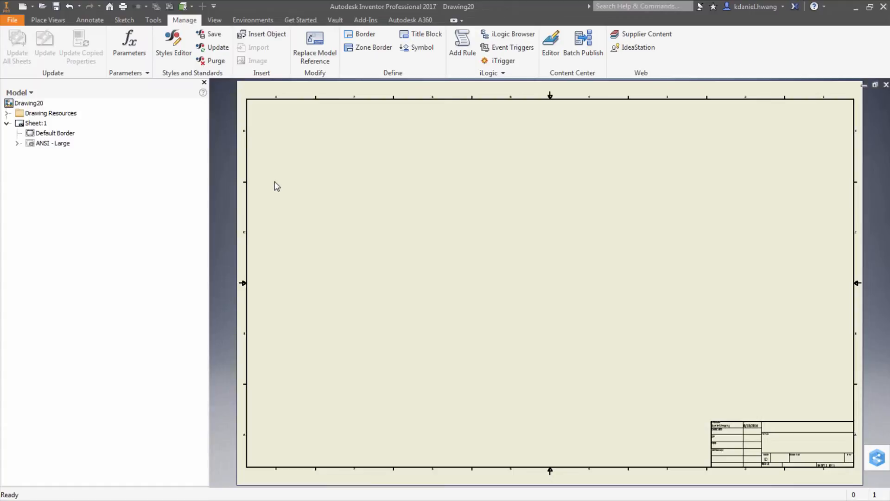
click(153, 20)
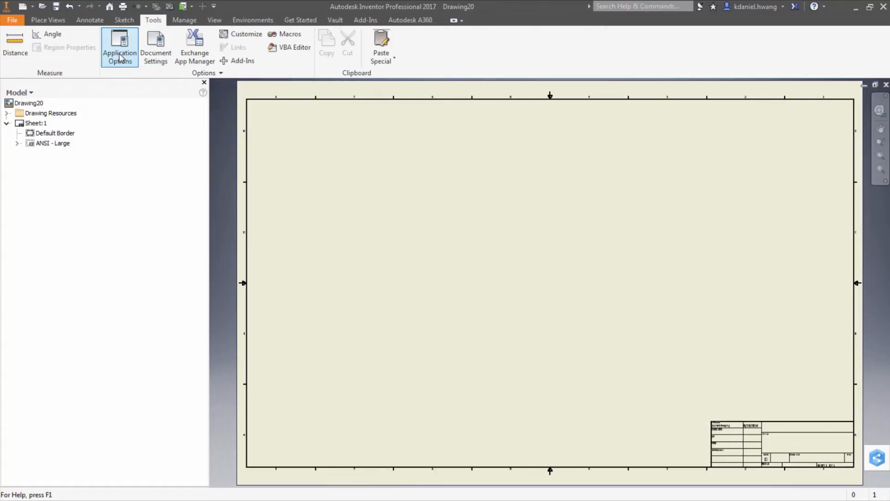
click(119, 56)
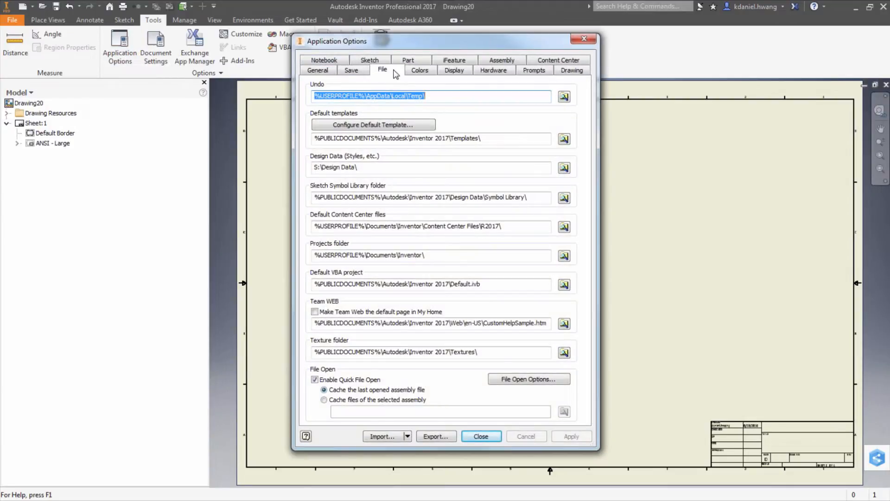
click(396, 74)
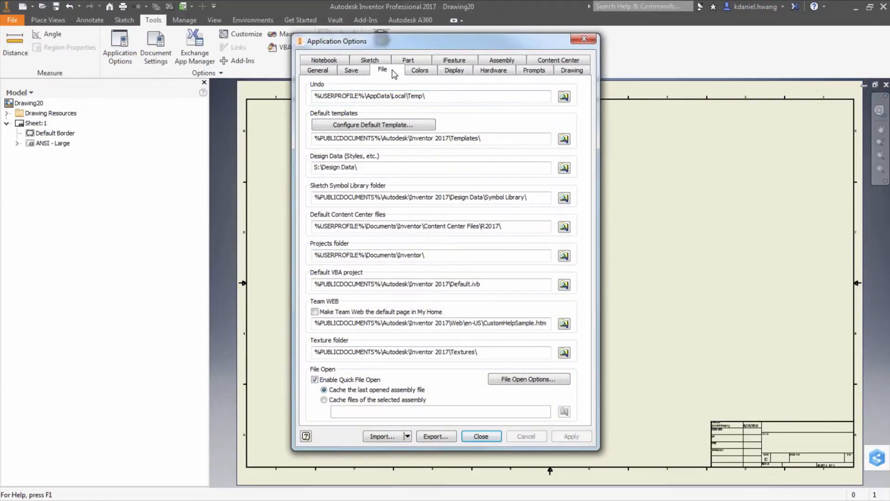
double_click(362, 168)
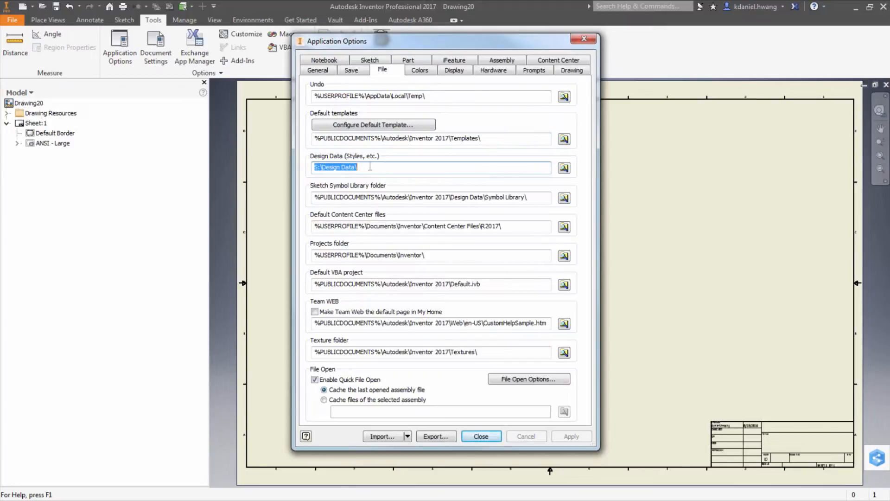
click(564, 168)
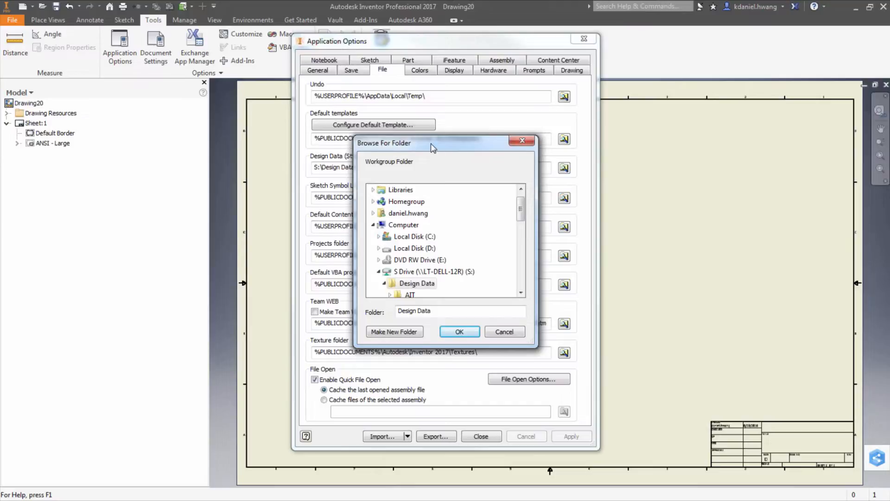
drag(433, 147, 390, 115)
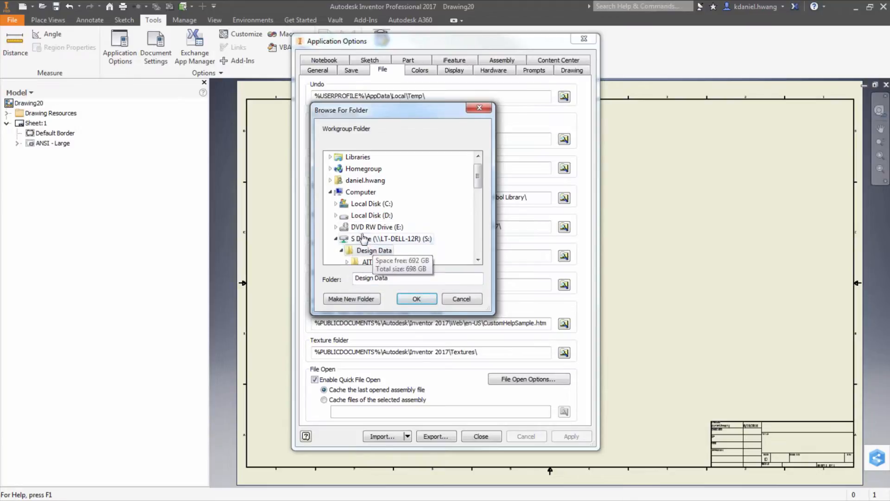
drag(480, 172, 480, 180)
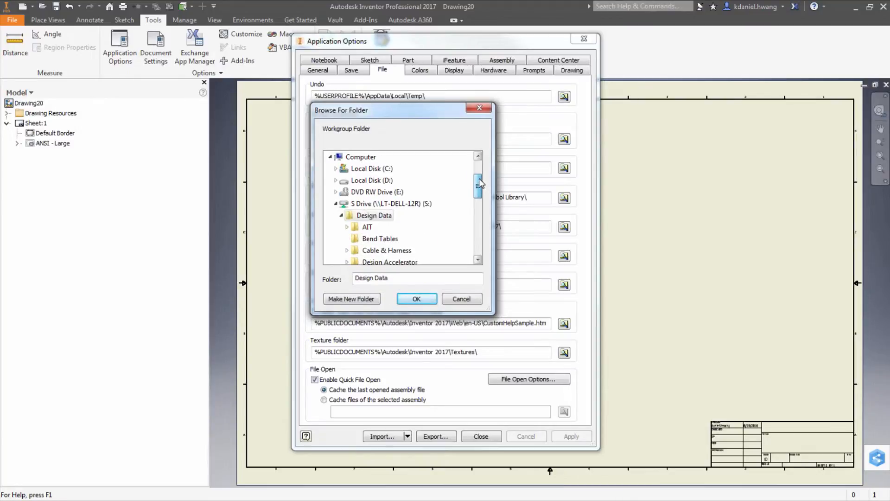
click(336, 169)
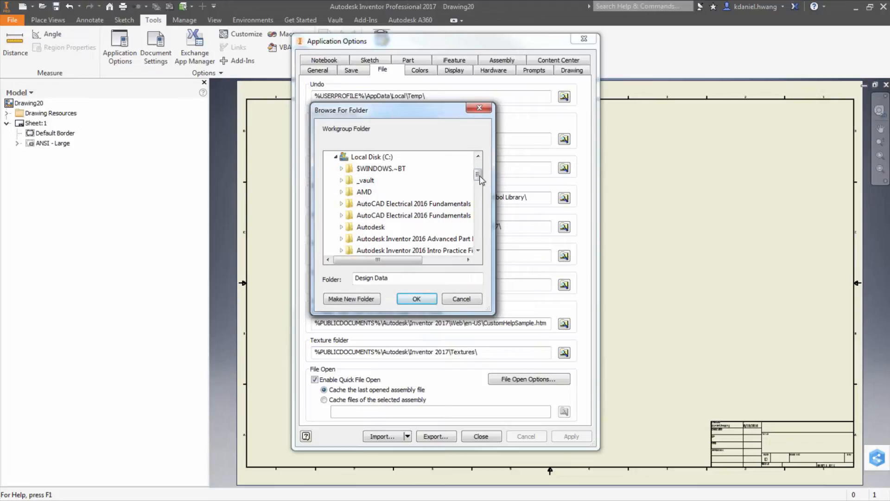
drag(477, 175, 479, 199)
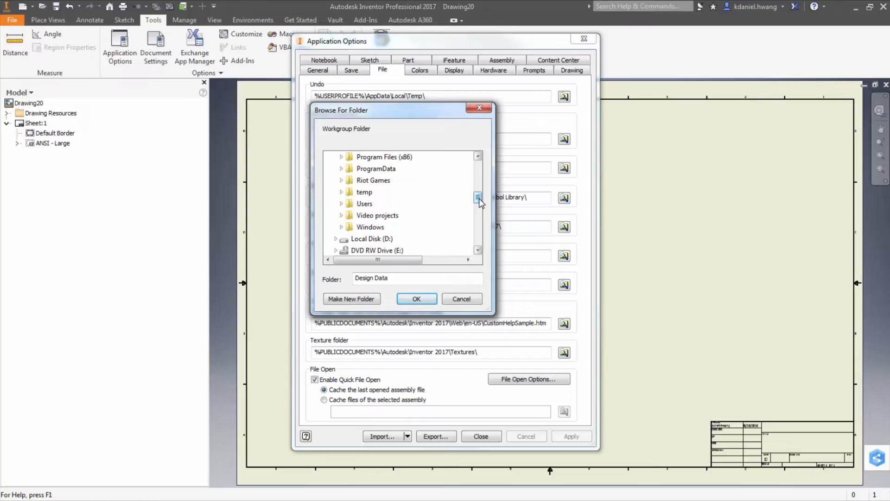
click(479, 111)
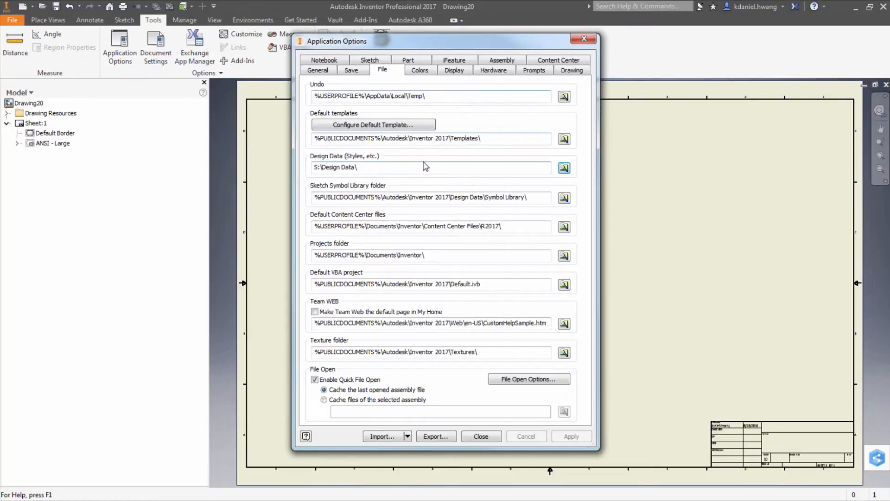
double_click(383, 169)
click(384, 168)
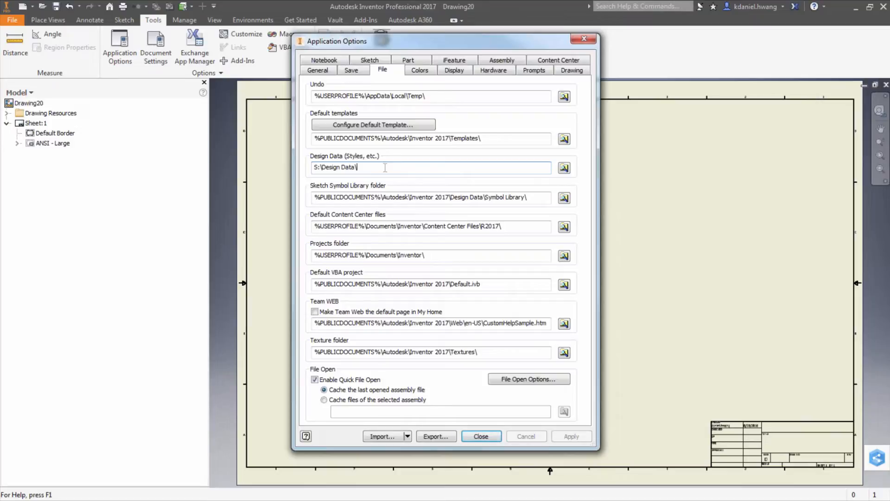
click(483, 443)
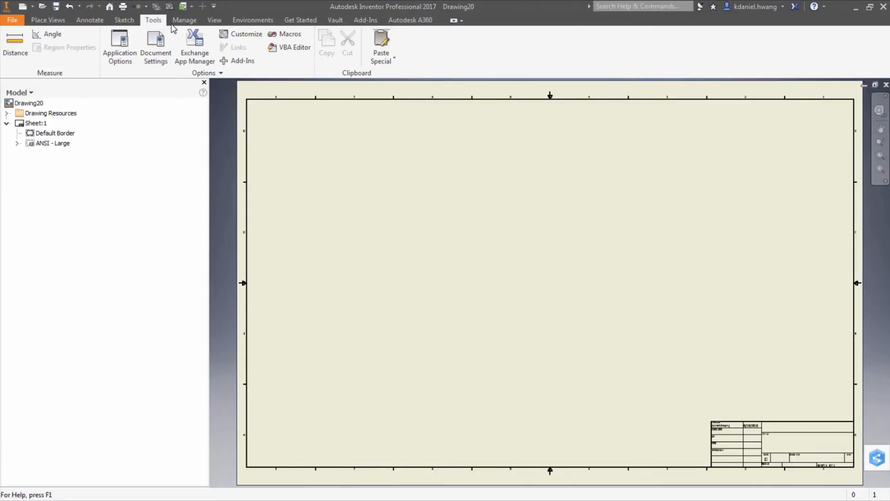
Step: Close the drawing without saving changes
click(886, 85)
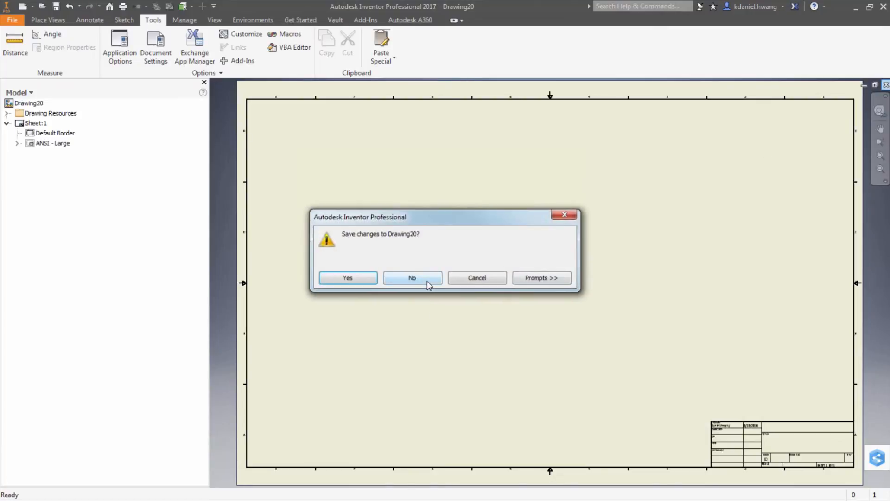
click(427, 282)
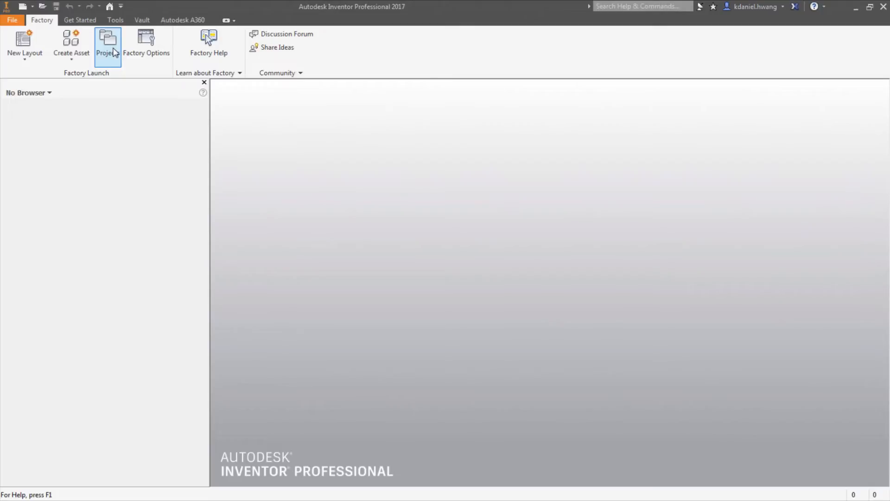
Step: Review the active project's style library setting and its Design Data folder option in the Projects dialog
click(115, 53)
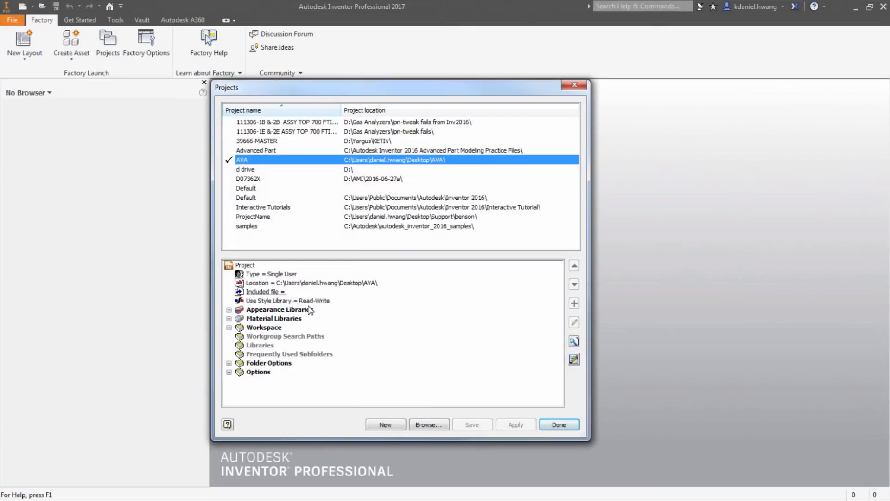
click(308, 301)
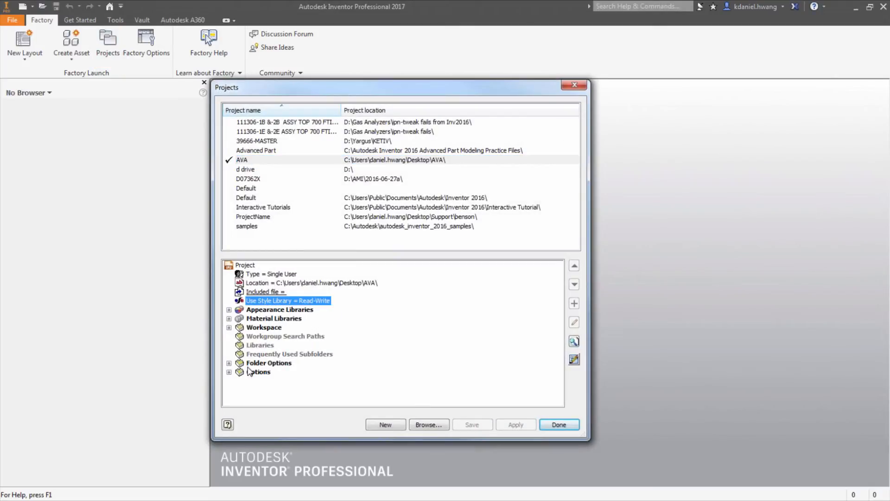
click(229, 364)
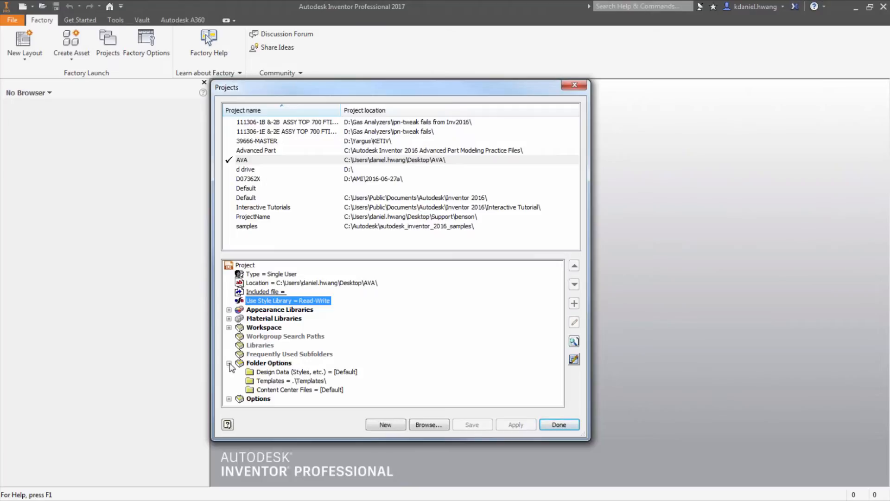
click(280, 373)
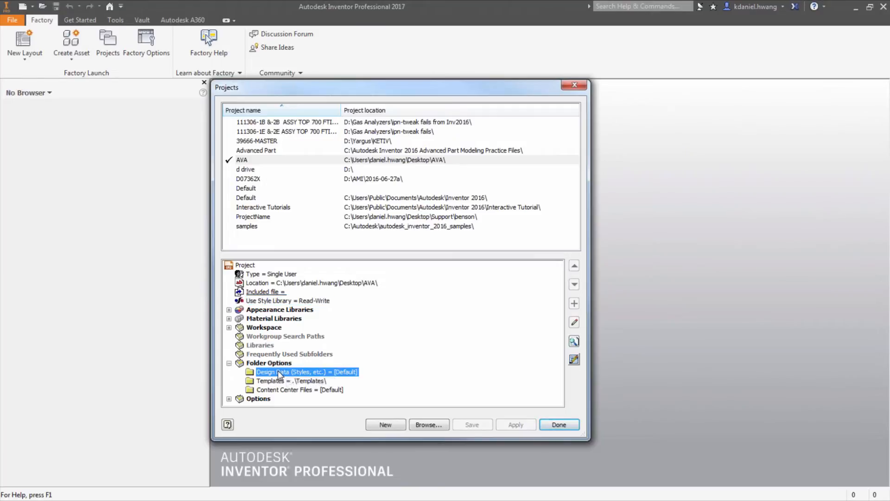
mouse_move(341, 375)
click(553, 426)
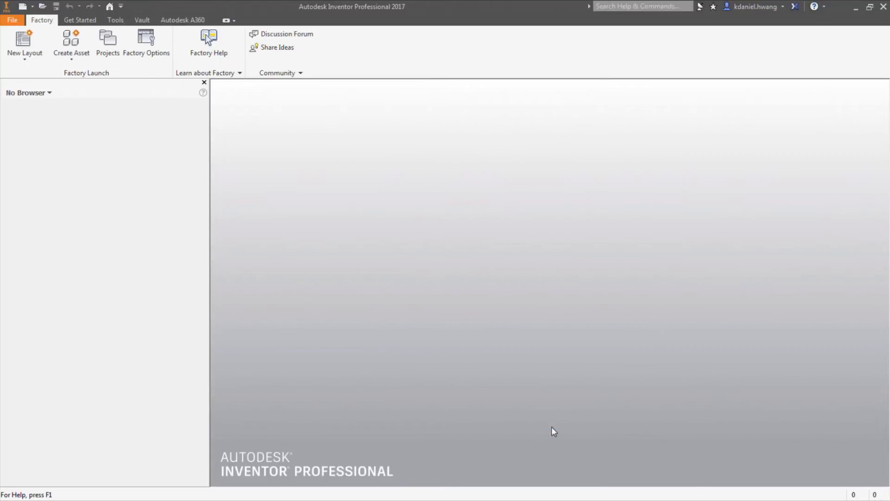